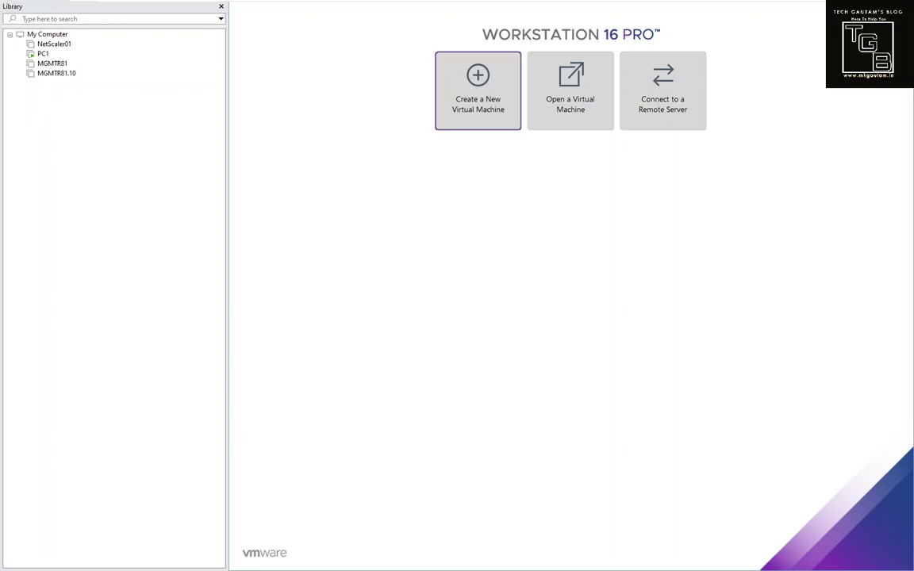
# Step: Start a Typical new virtual machine that installs from the Check_Point_R81.10_T335 disc image
pyautogui.click(477, 90)
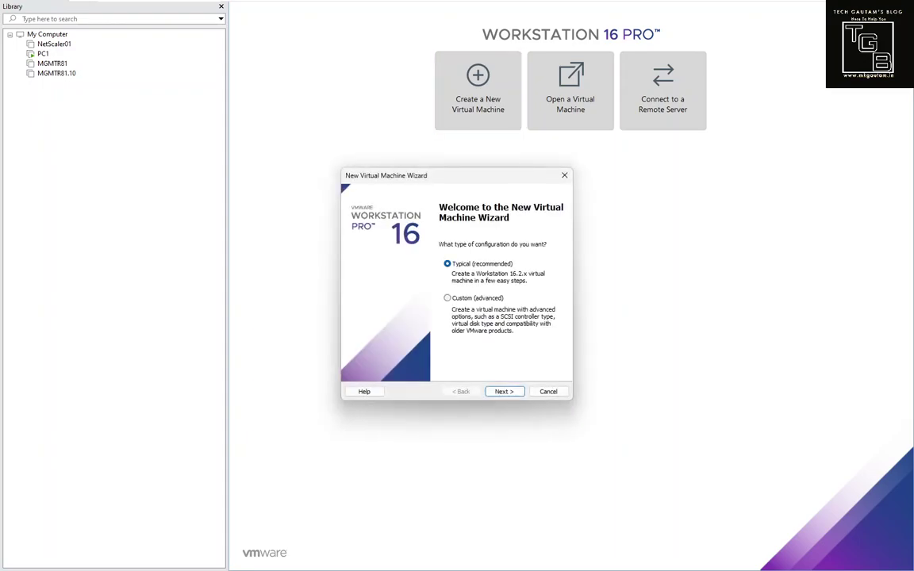
pyautogui.press('Return')
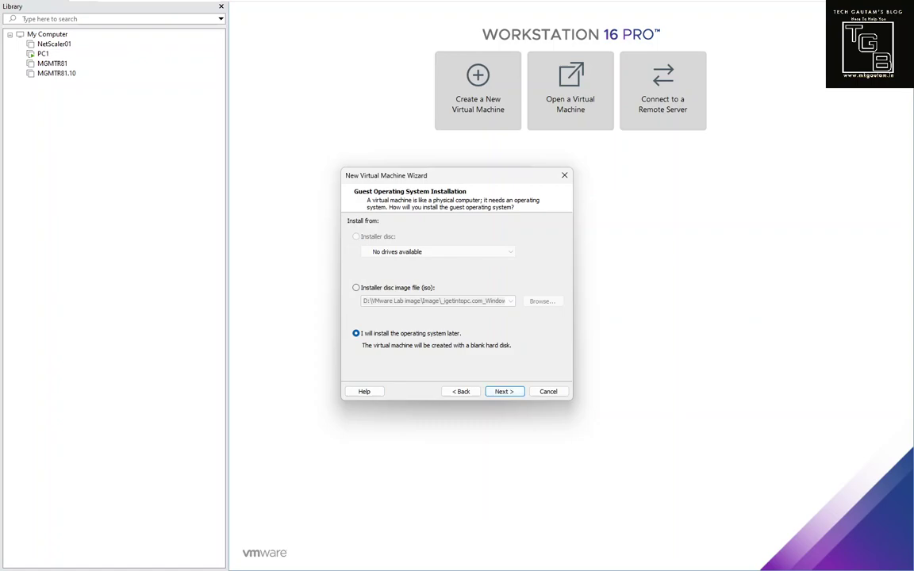
pyautogui.click(356, 288)
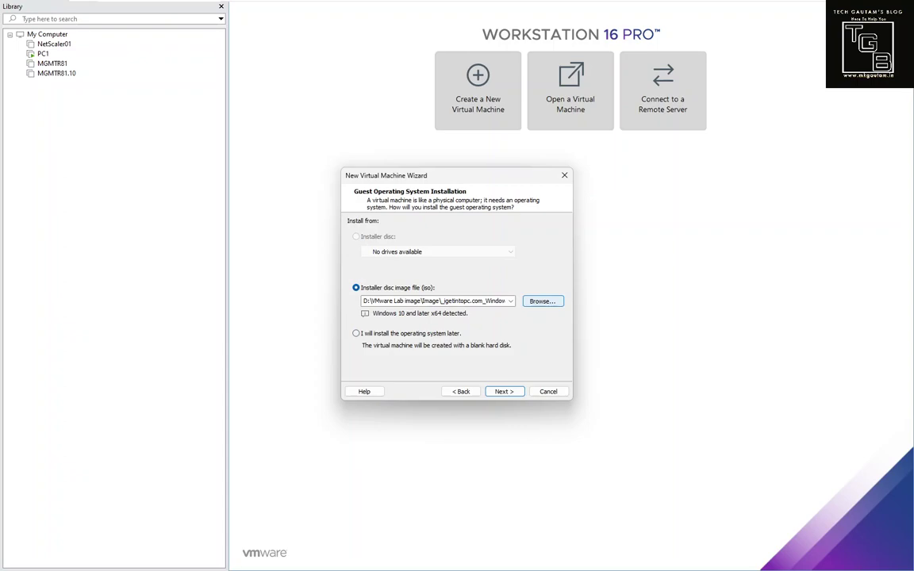
pyautogui.click(542, 301)
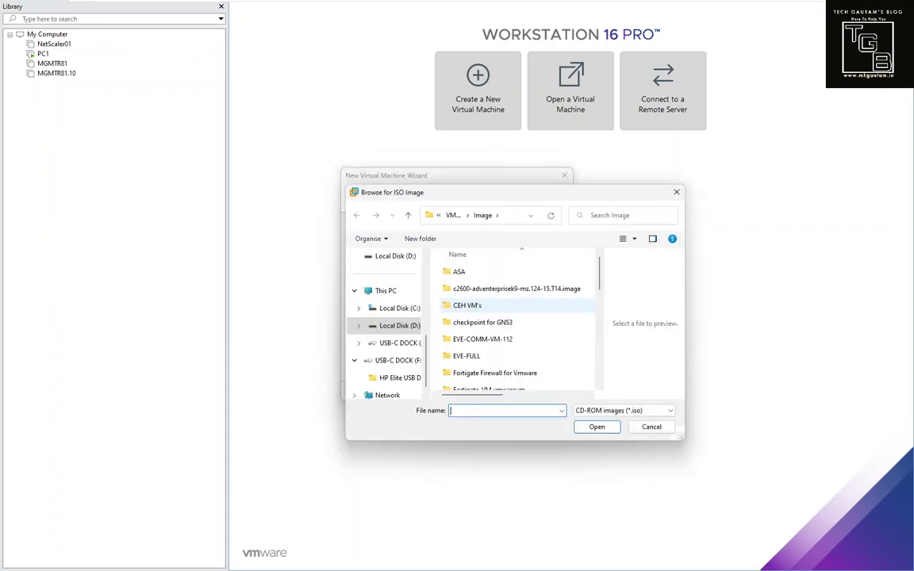
pyautogui.scroll(-5, 486, 306)
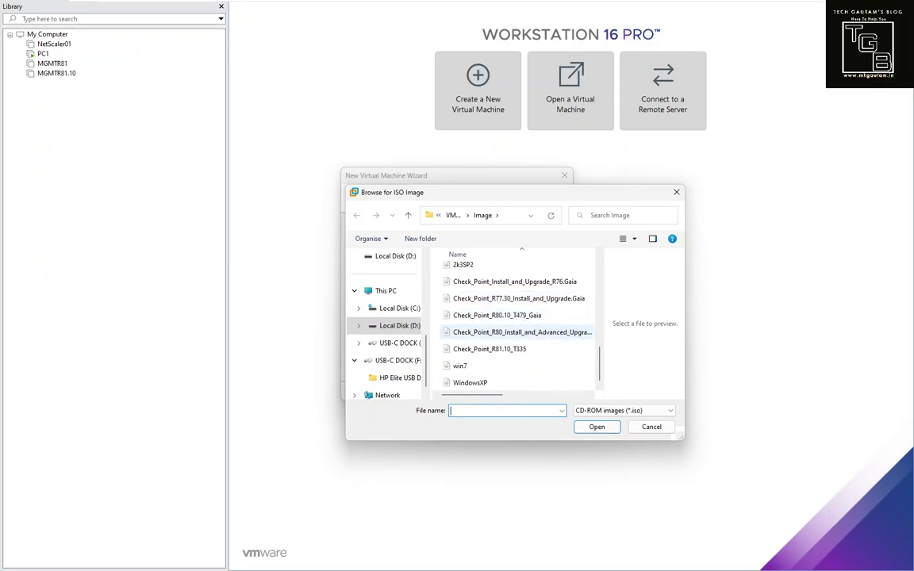
pyautogui.click(490, 349)
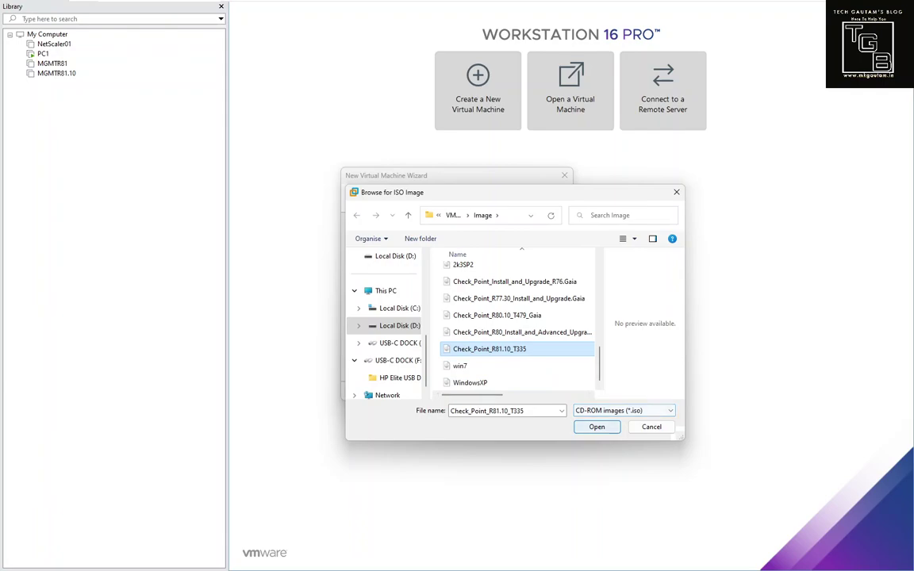
pyautogui.press('Return')
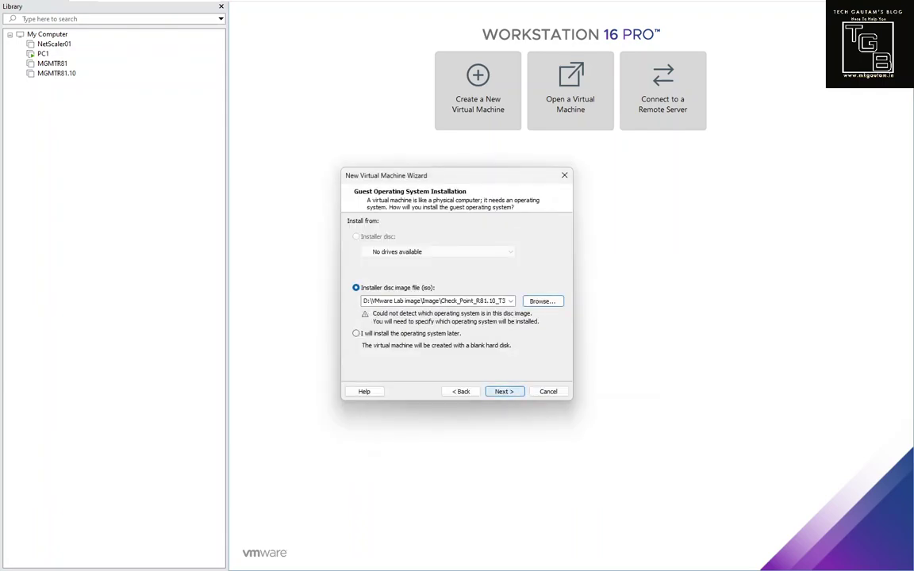
# Step: Set the guest operating system to Linux, version Other Linux 5.x kernel 64-bit
pyautogui.press('Return')
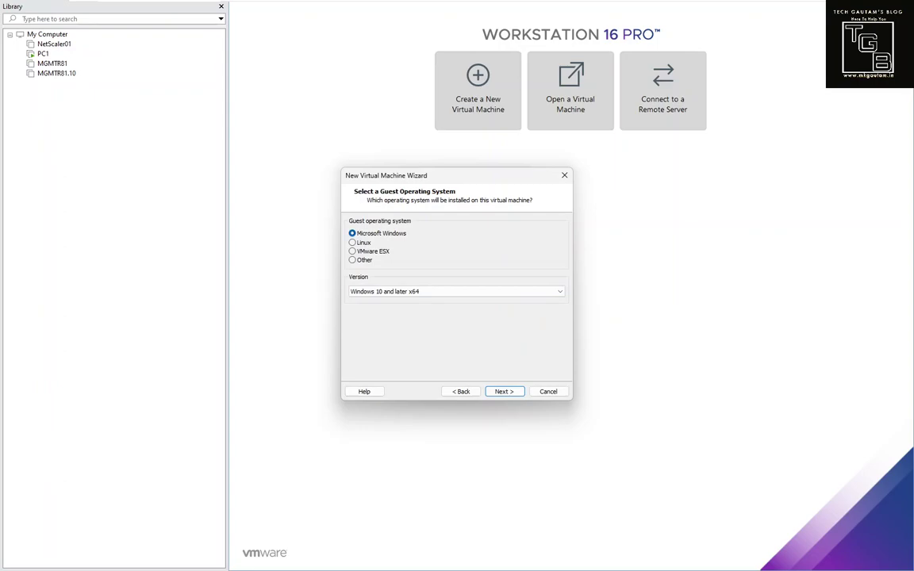
pyautogui.click(352, 242)
pyautogui.click(456, 291)
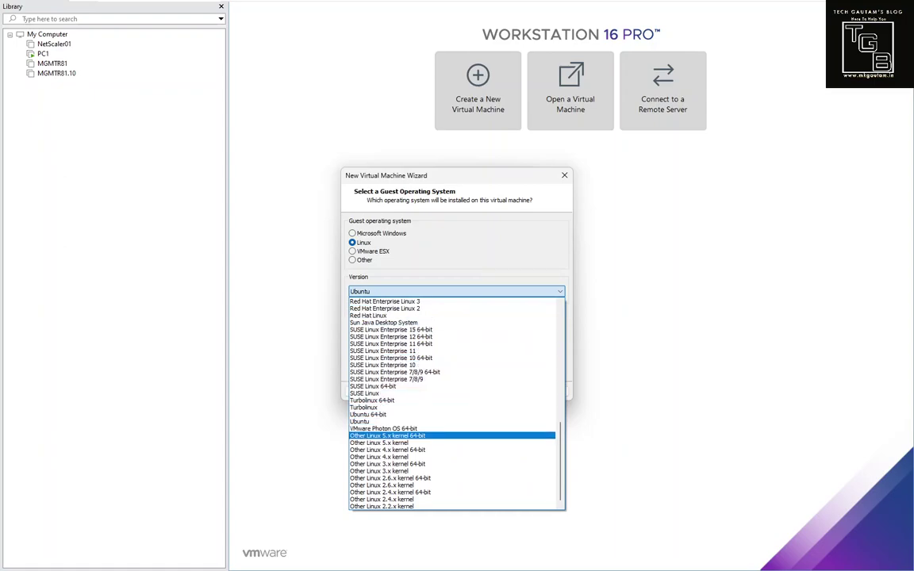
pyautogui.click(387, 435)
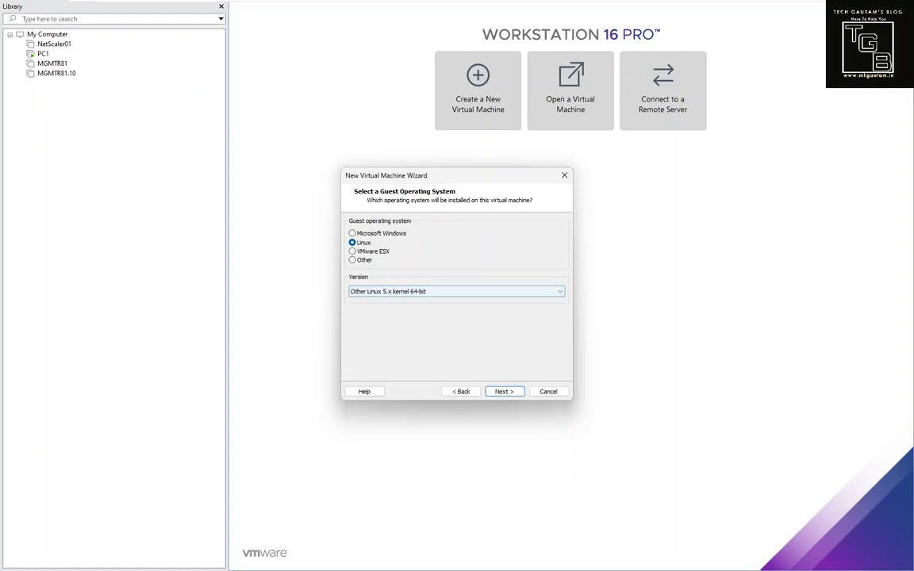
pyautogui.press('Return')
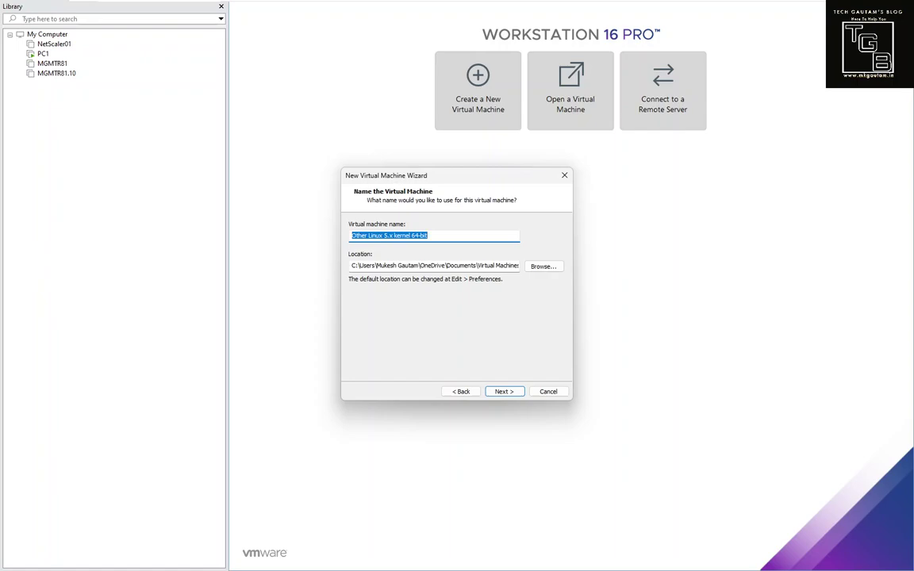
# Step: Name the virtual machine TGB-FWA and browse to the D:\VMWARE folder
pyautogui.write('TGB-FW')
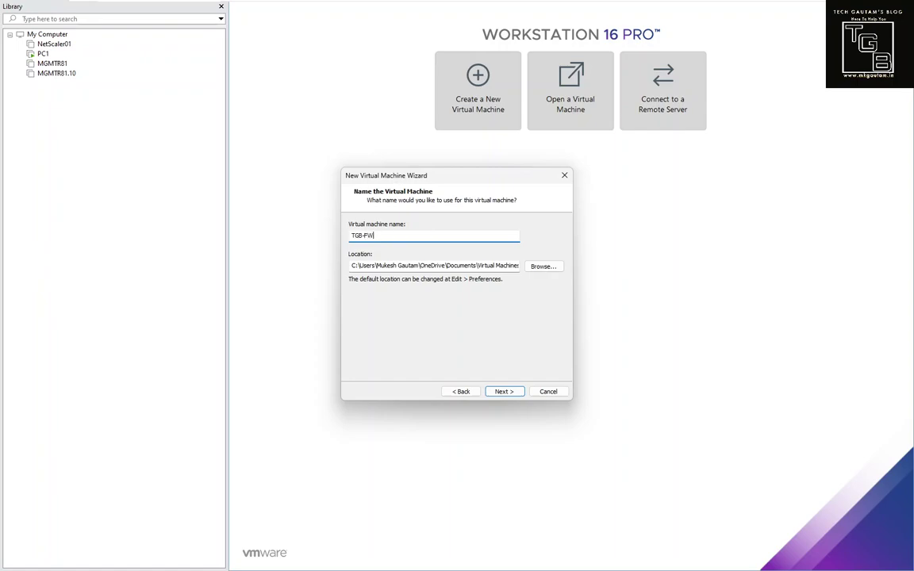
pyautogui.write('A')
pyautogui.hotkey('ctrl', 'a')
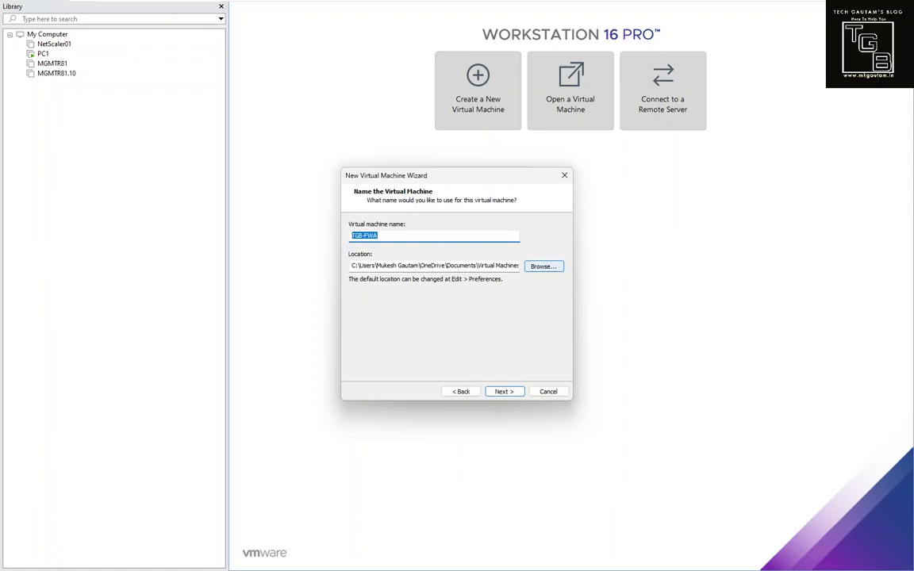
pyautogui.click(543, 266)
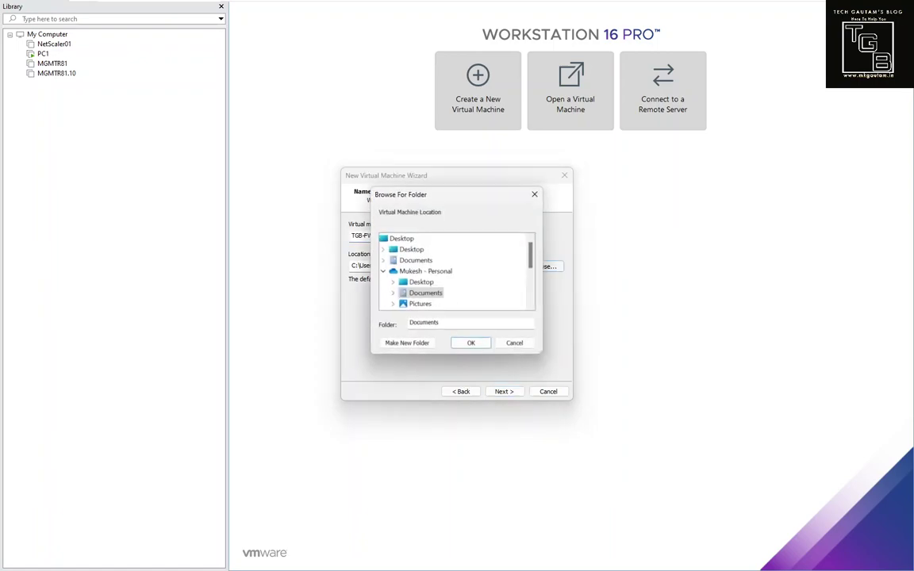
pyautogui.scroll(-3, 456, 271)
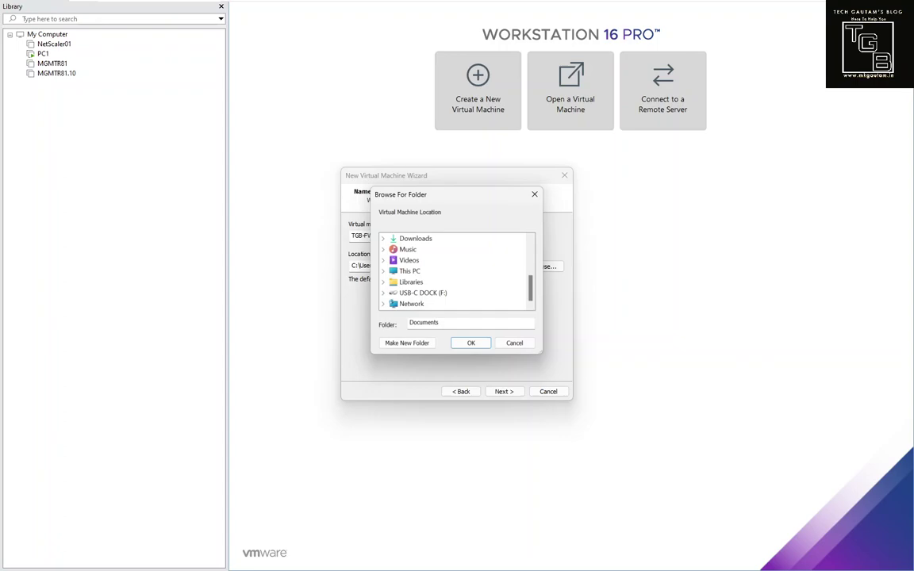
pyautogui.doubleClick(409, 271)
pyautogui.doubleClick(428, 260)
pyautogui.scroll(-5, 444, 274)
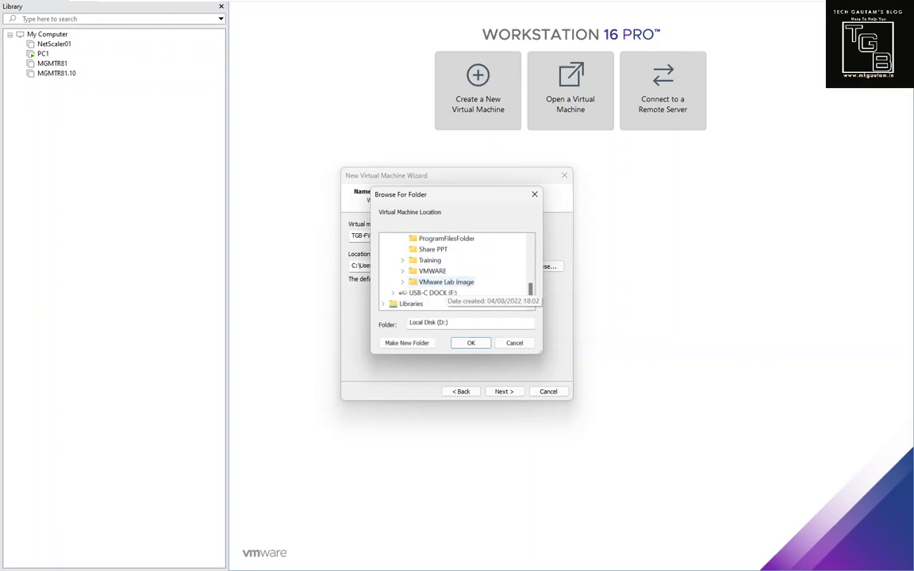
pyautogui.doubleClick(433, 271)
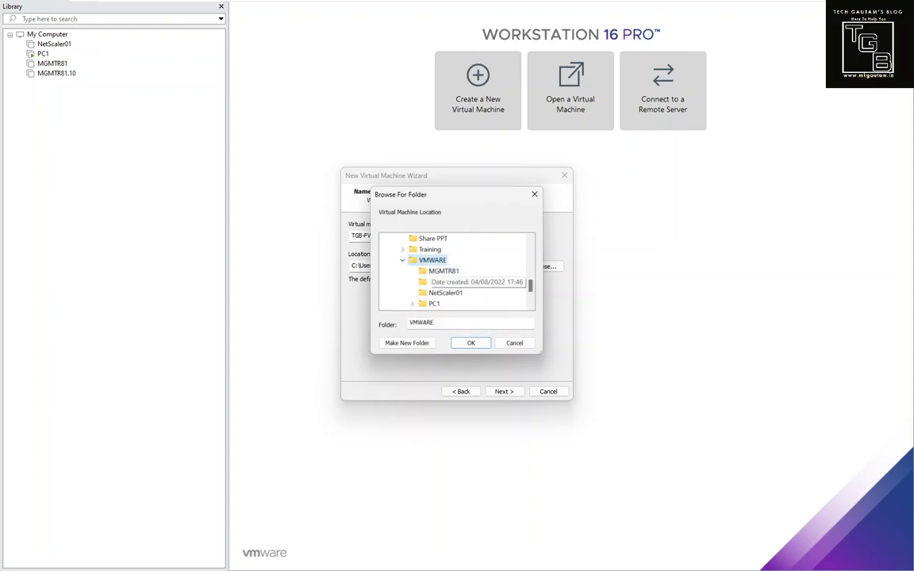
# Step: Create a new TGB-FWA folder in D:\VMWARE as the machine's location
pyautogui.scroll(-1, 444, 273)
pyautogui.click(407, 342)
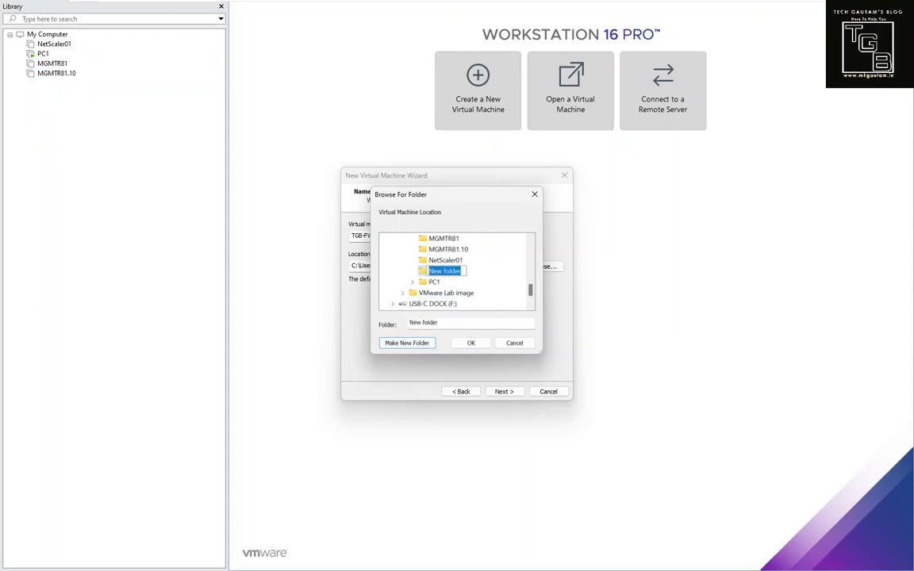
pyautogui.write('TGB-FWA')
pyautogui.press('Return')
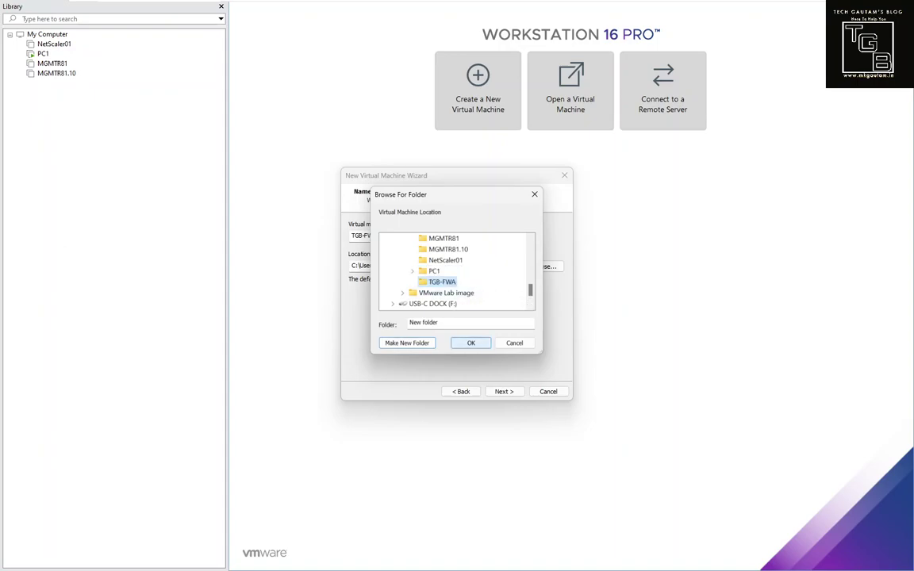
pyautogui.press('Return')
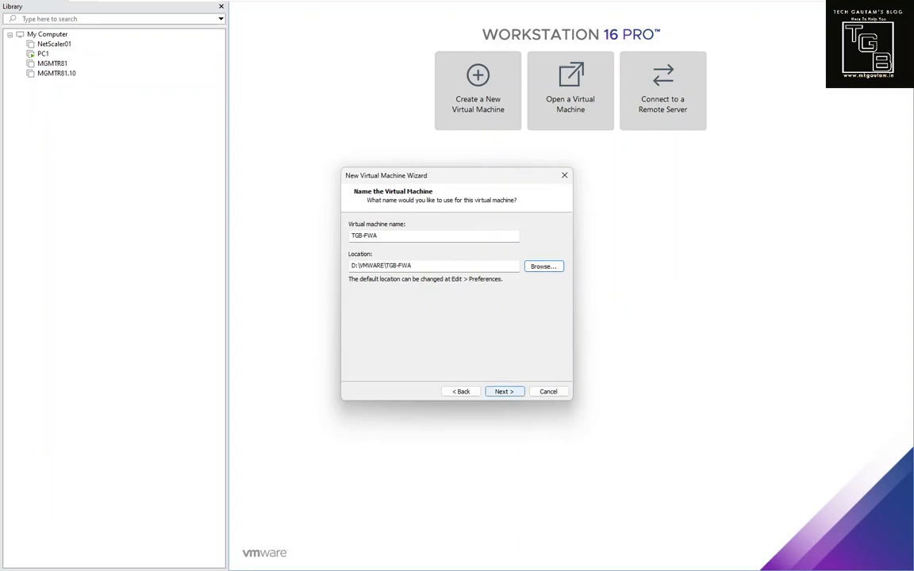
pyautogui.press('Return')
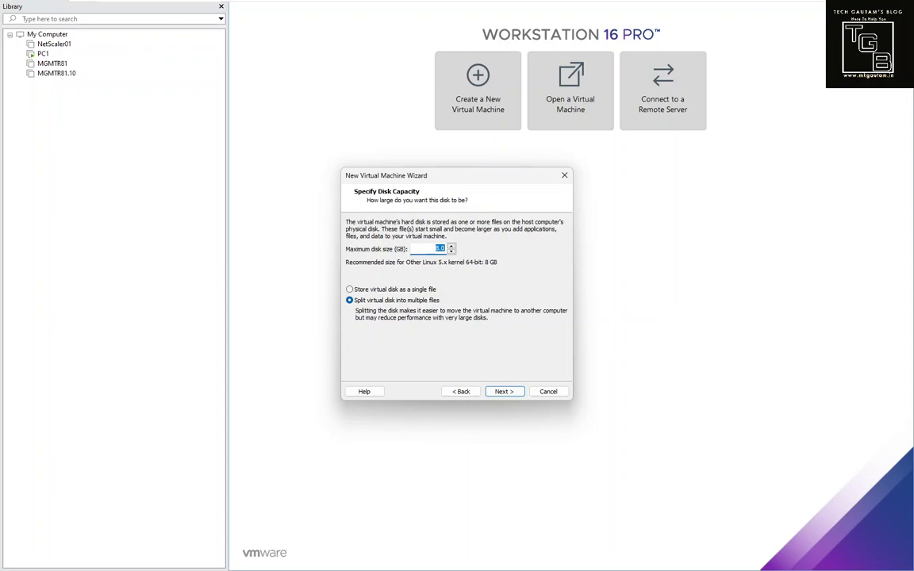
# Step: Set disk capacity to 110 GB and review the summary's name, location, version and OS
pyautogui.write('110')
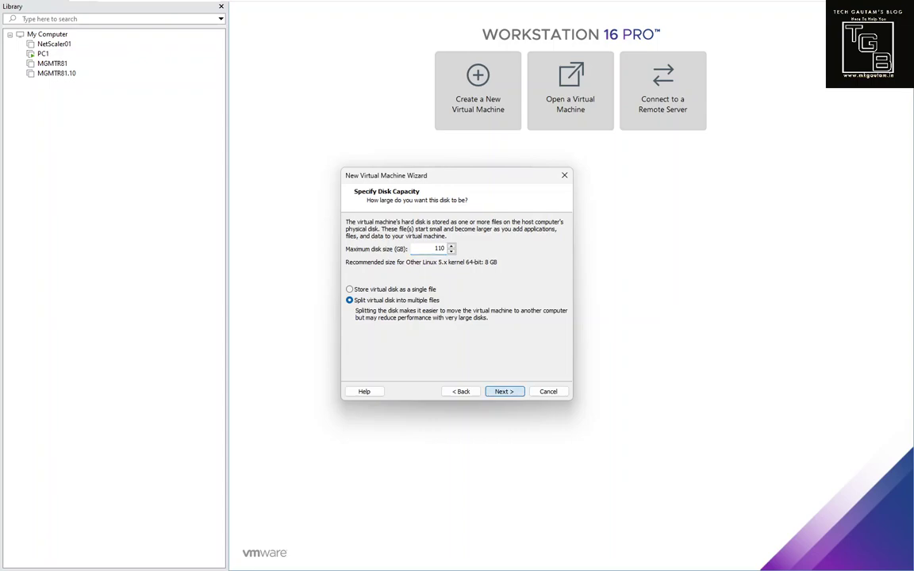
pyautogui.press('Return')
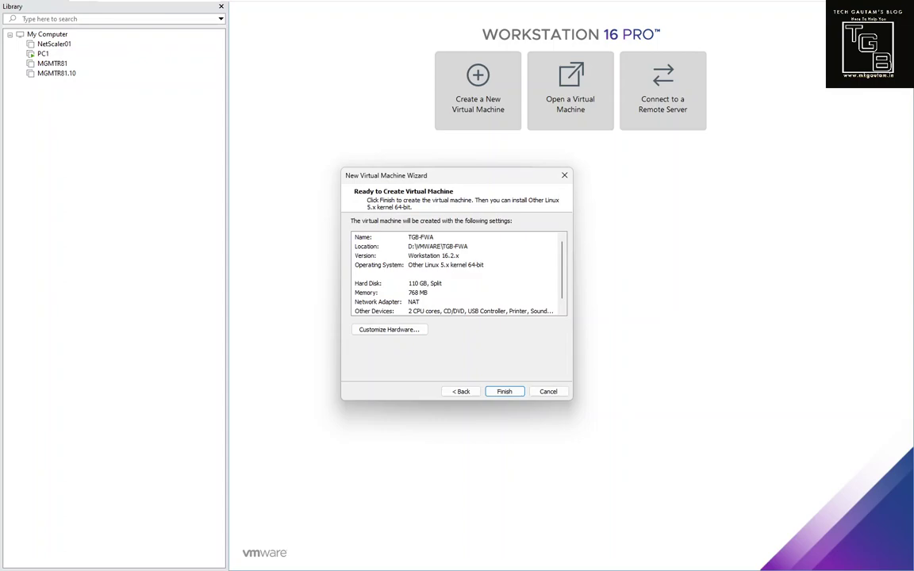
pyautogui.click(421, 237)
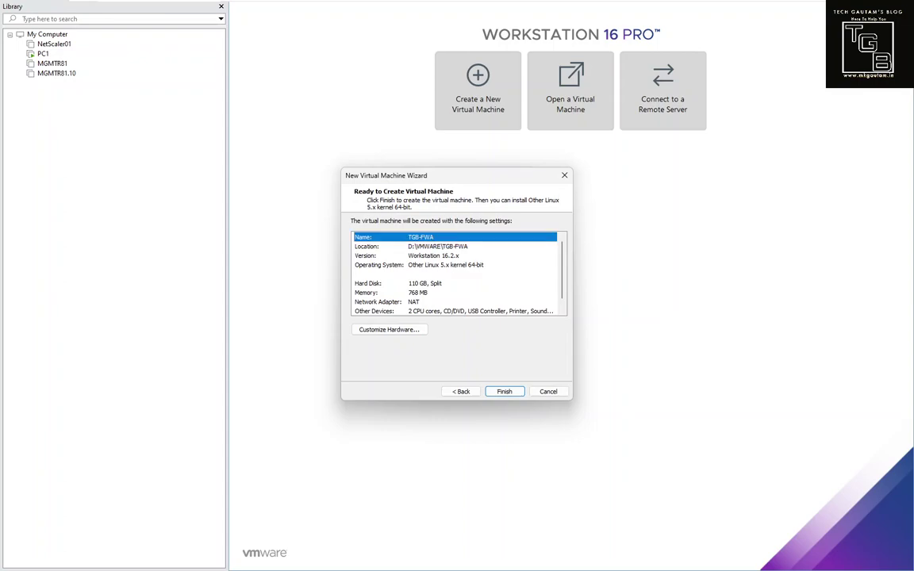
pyautogui.click(437, 246)
pyautogui.click(433, 256)
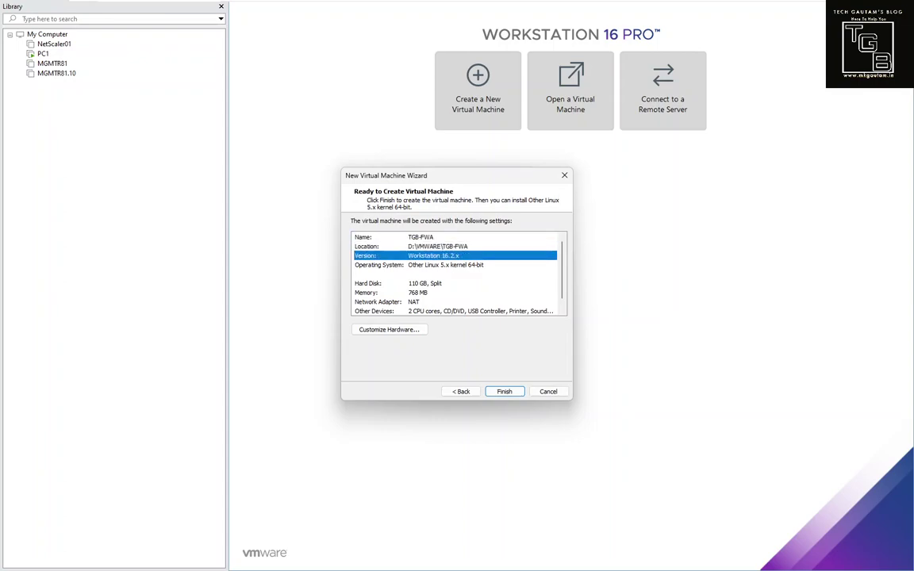
pyautogui.click(445, 265)
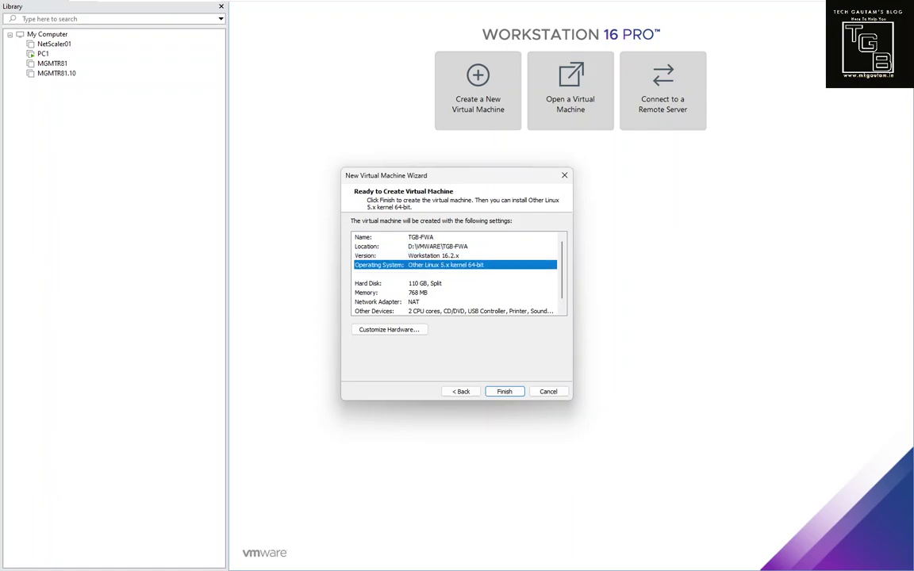
# Step: Review the summary's 110 GB hard disk, 768 MB memory and network adapter entries
pyautogui.click(424, 283)
pyautogui.click(417, 293)
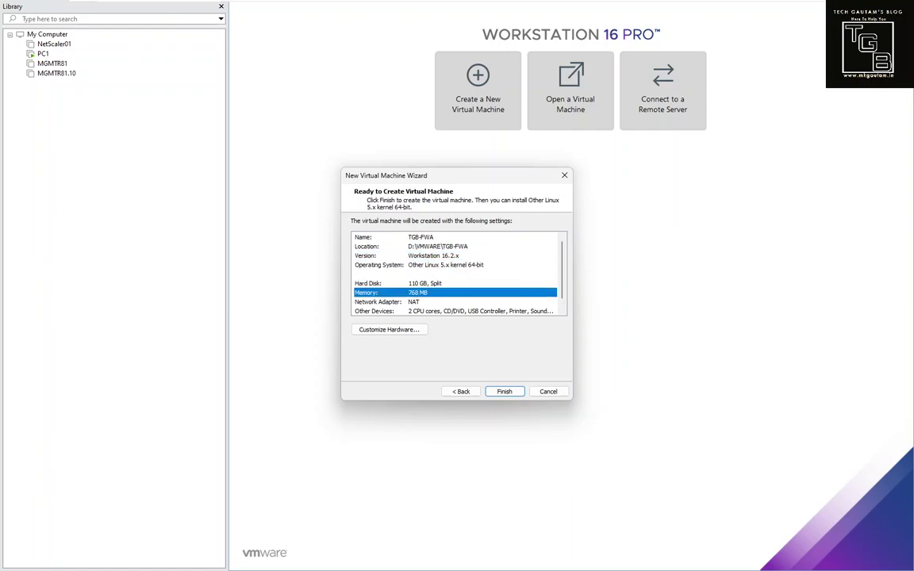
pyautogui.scroll(-1, 458, 274)
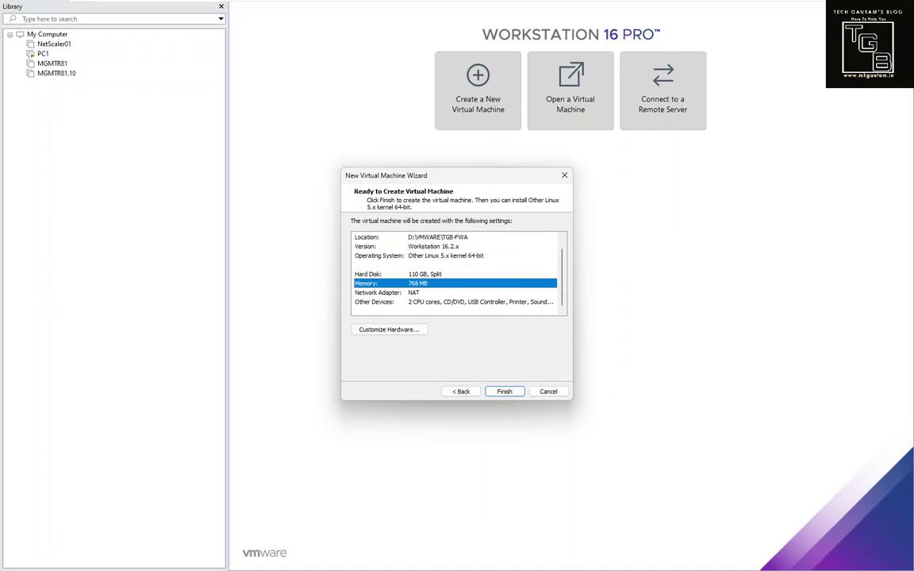
pyautogui.click(413, 292)
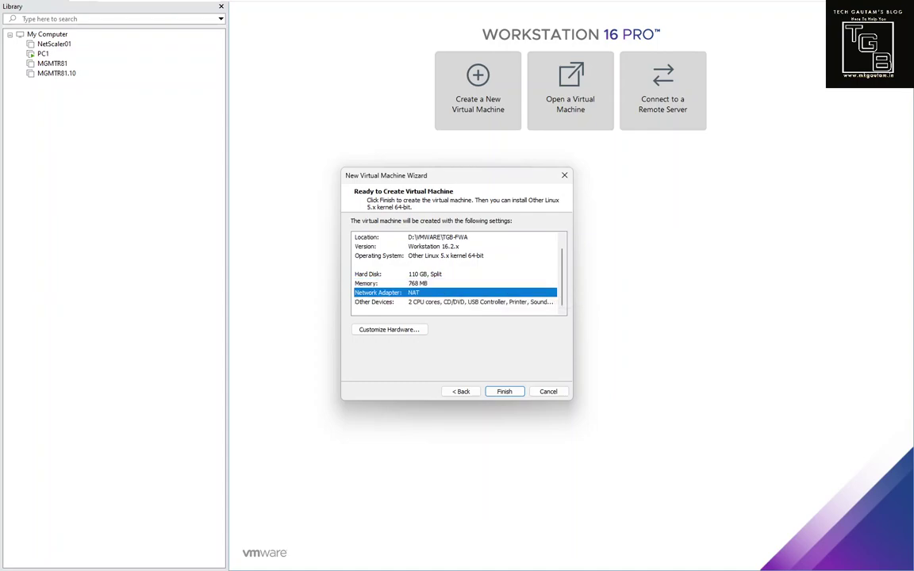
pyautogui.click(412, 301)
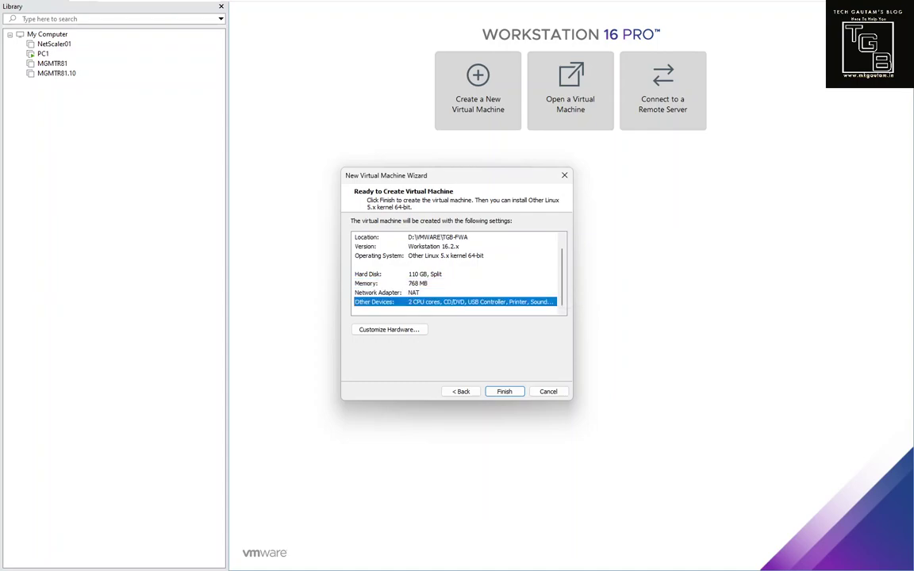
pyautogui.click(412, 283)
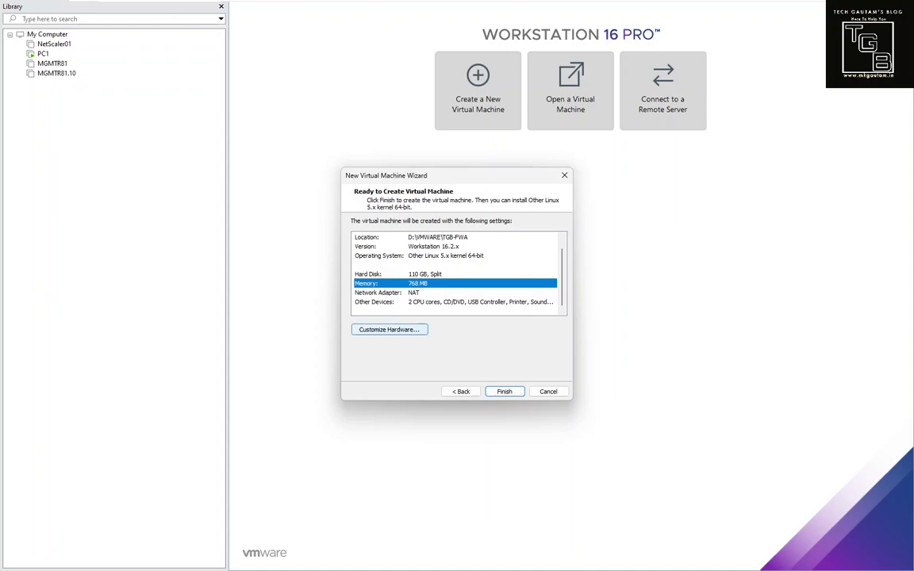
pyautogui.click(397, 274)
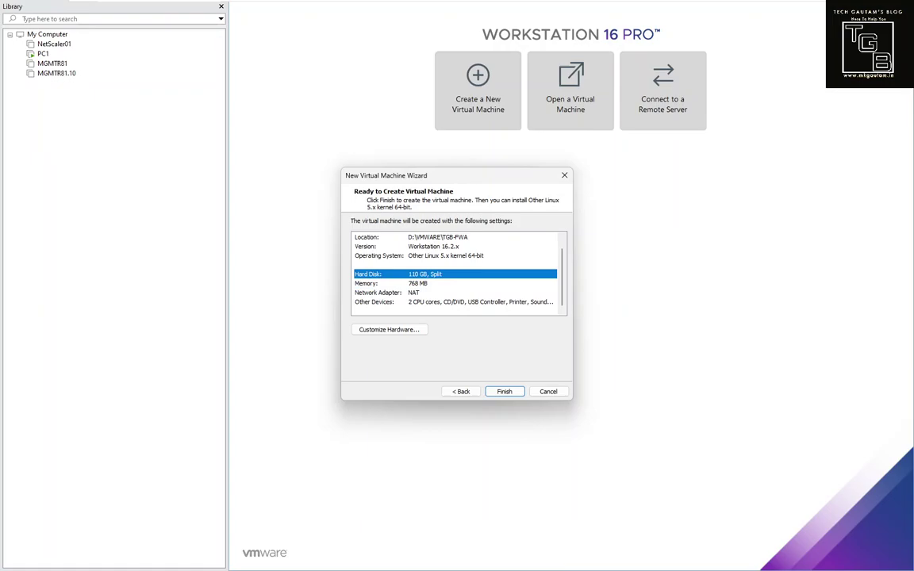
pyautogui.click(396, 283)
pyautogui.click(396, 293)
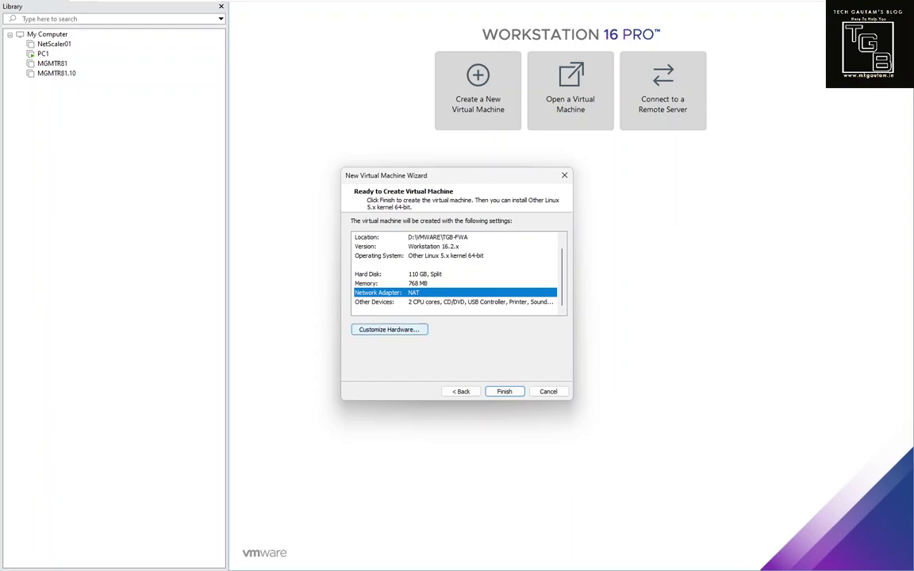
pyautogui.press('Tab')
# Step: Raise the VM's memory to 8 GB and keep 2 processors with 1 core each
pyautogui.press('Return')
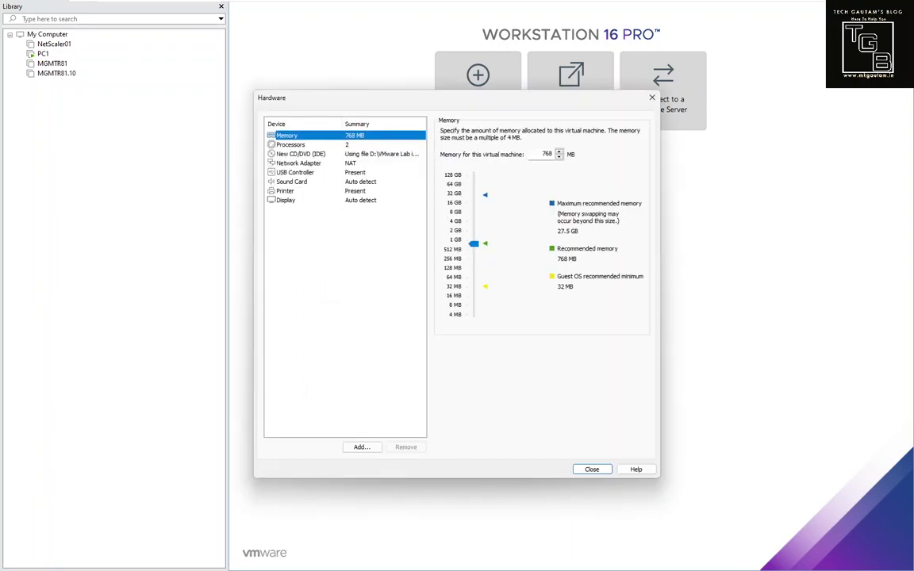
pyautogui.moveTo(474, 243); pyautogui.dragTo(473, 212)
pyautogui.click(291, 145)
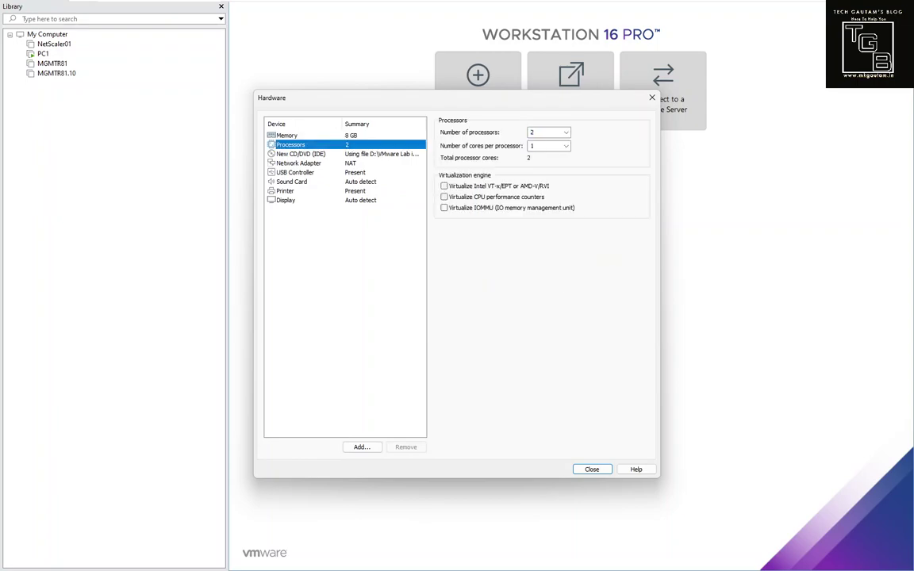
pyautogui.click(564, 132)
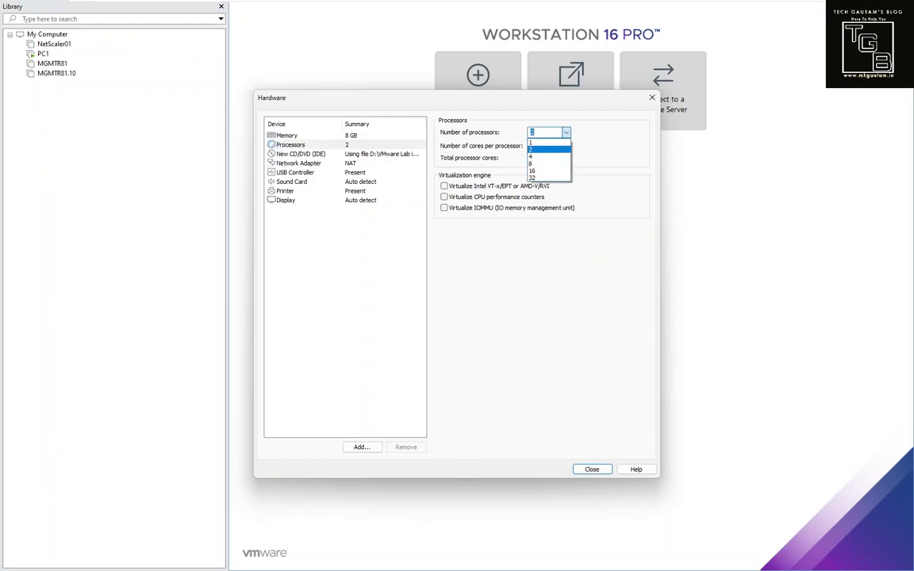
pyautogui.press('Return')
pyautogui.click(564, 145)
pyautogui.press('Return')
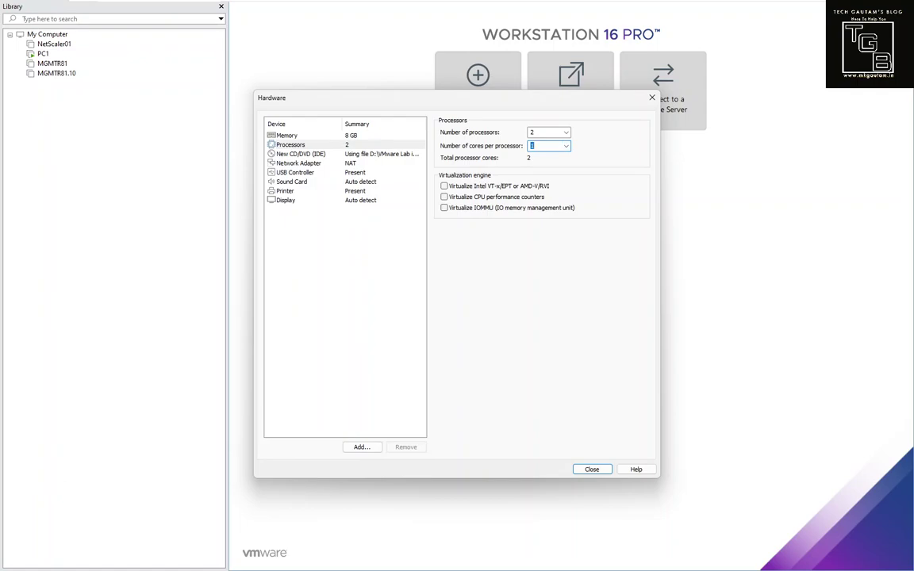
pyautogui.click(298, 162)
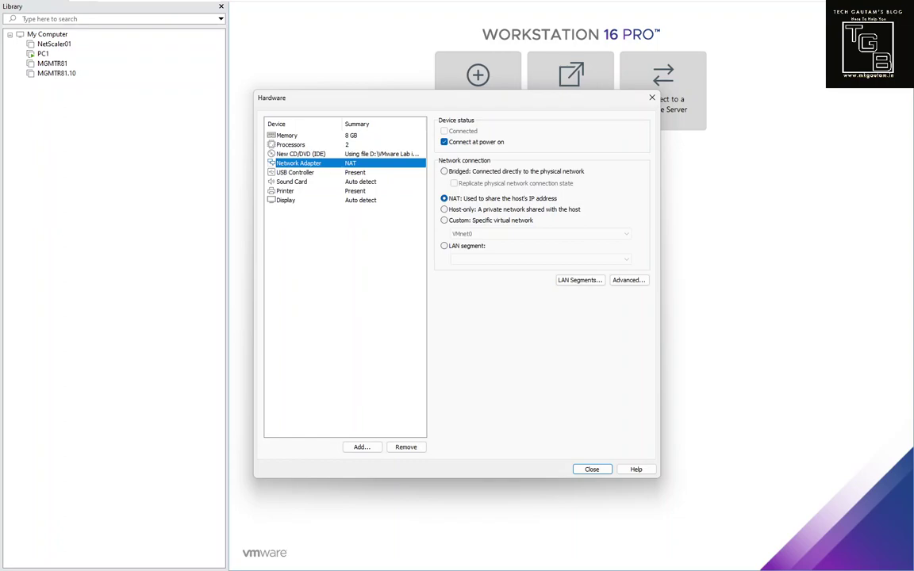
# Step: Connect the first network adapter to Custom VMnet0 and add a second, Bridged network adapter
pyautogui.click(444, 220)
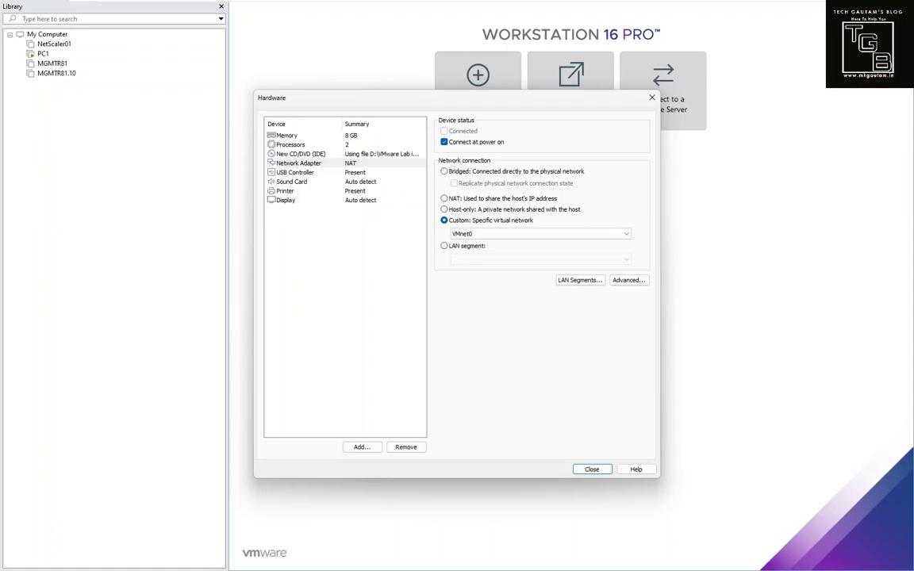
pyautogui.click(298, 162)
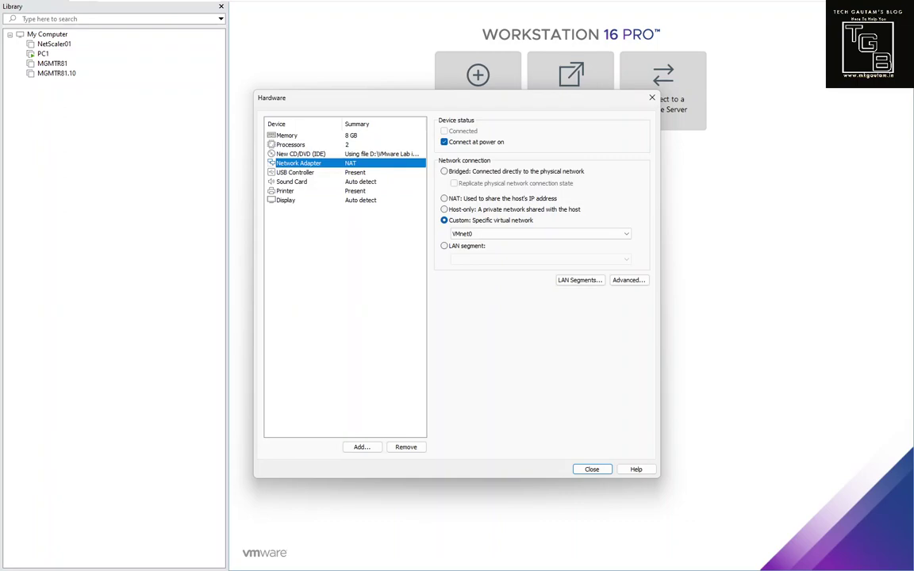
pyautogui.click(362, 446)
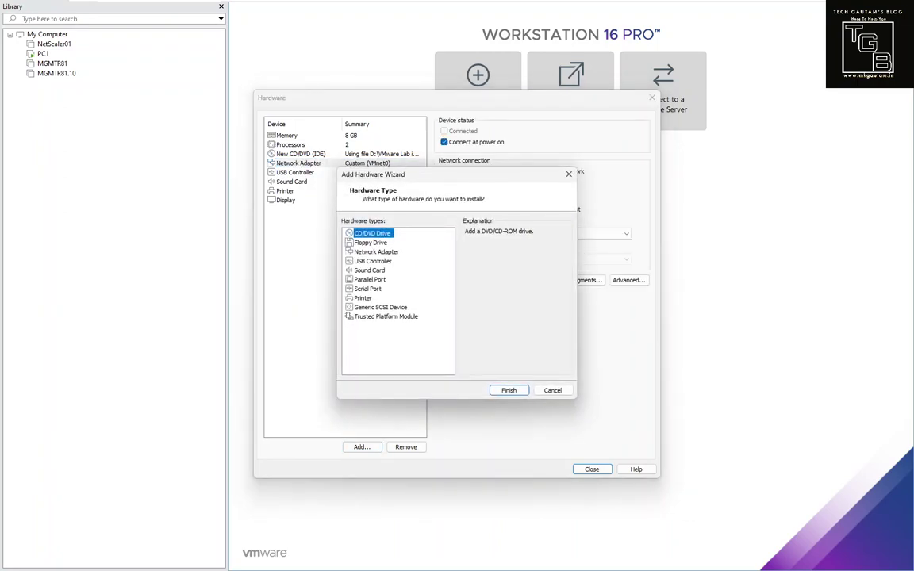
pyautogui.click(376, 252)
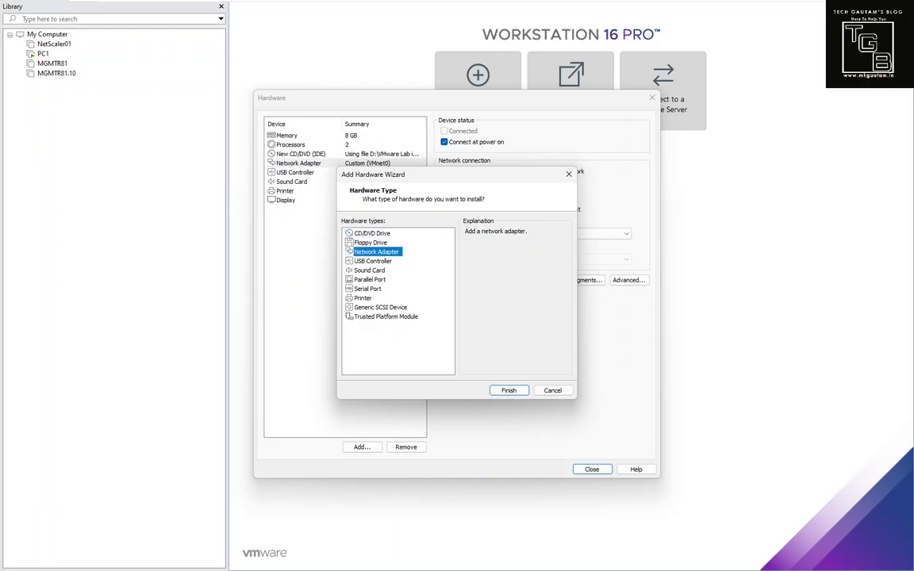
pyautogui.press('Return')
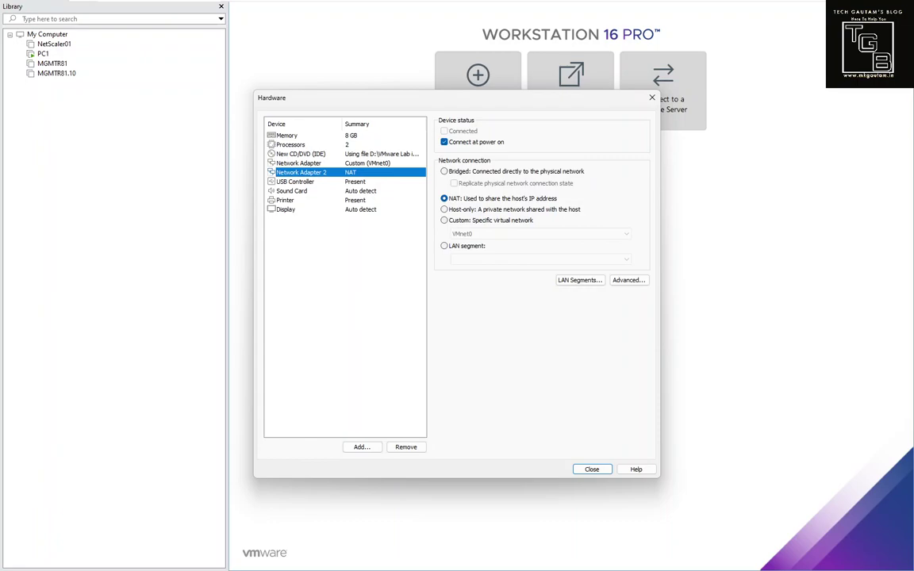
pyautogui.click(444, 171)
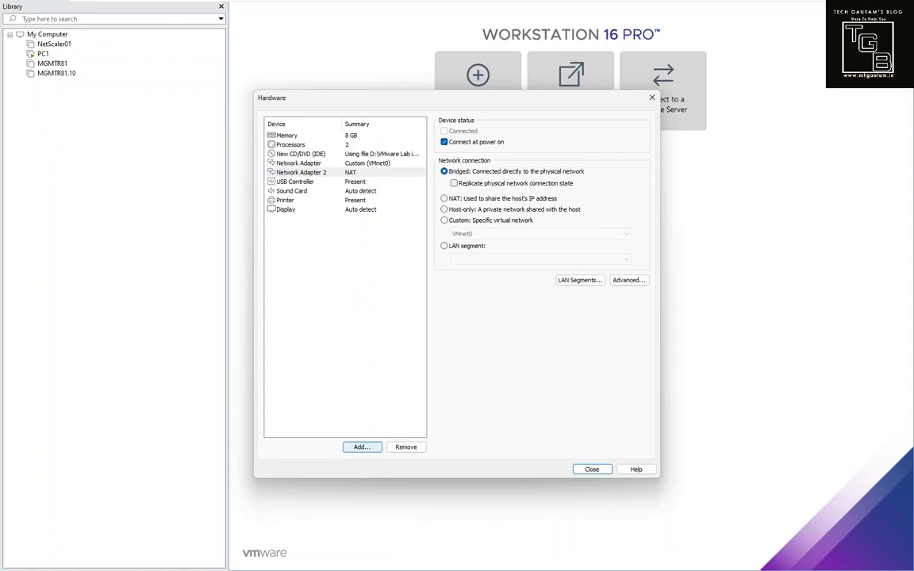
# Step: Add Network Adapter 3 and connect it to the Custom VMnet3 network
pyautogui.click(362, 446)
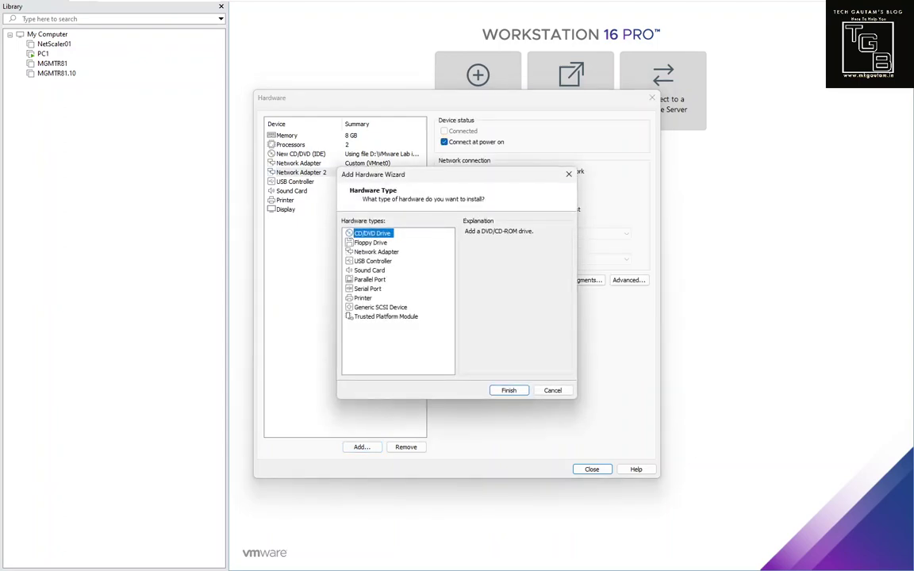
pyautogui.click(375, 252)
pyautogui.press('Return')
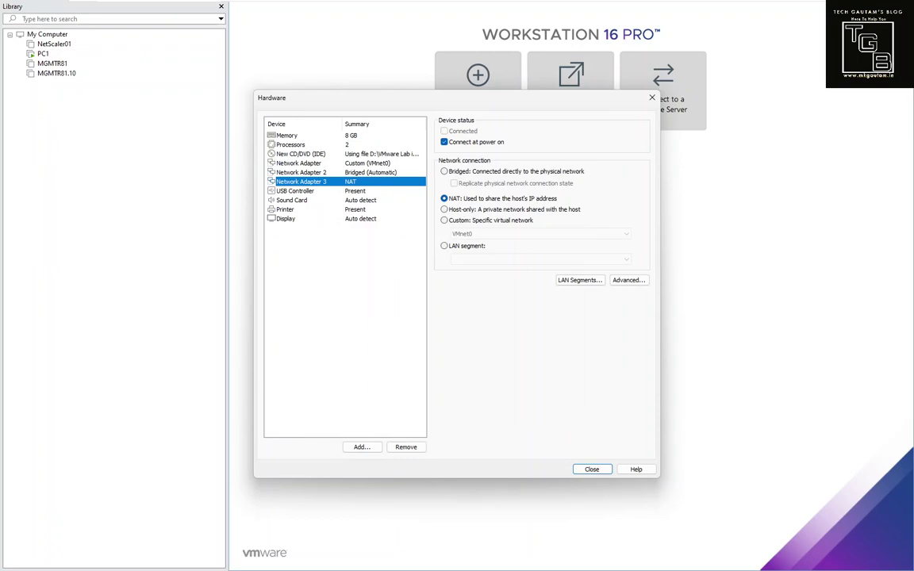
pyautogui.click(444, 220)
pyautogui.click(541, 233)
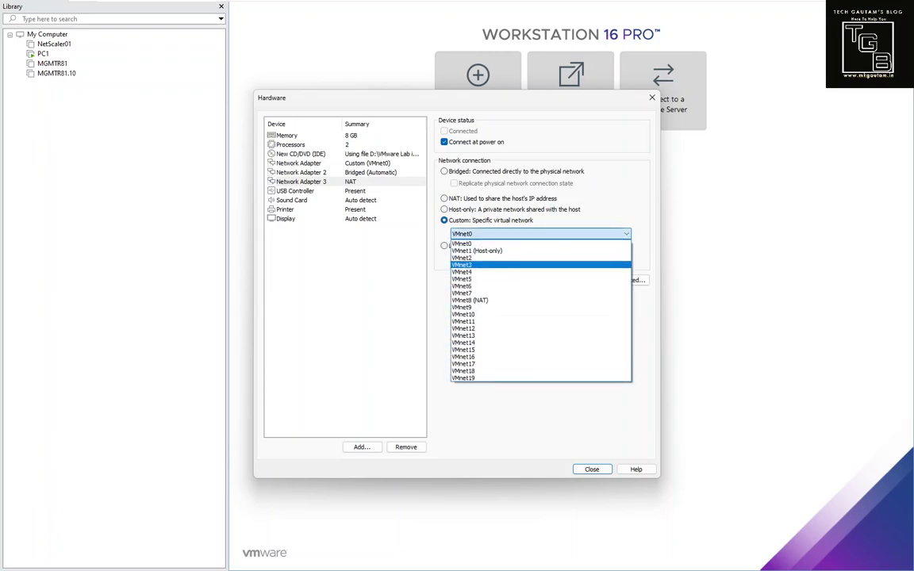
pyautogui.click(462, 264)
pyautogui.click(540, 233)
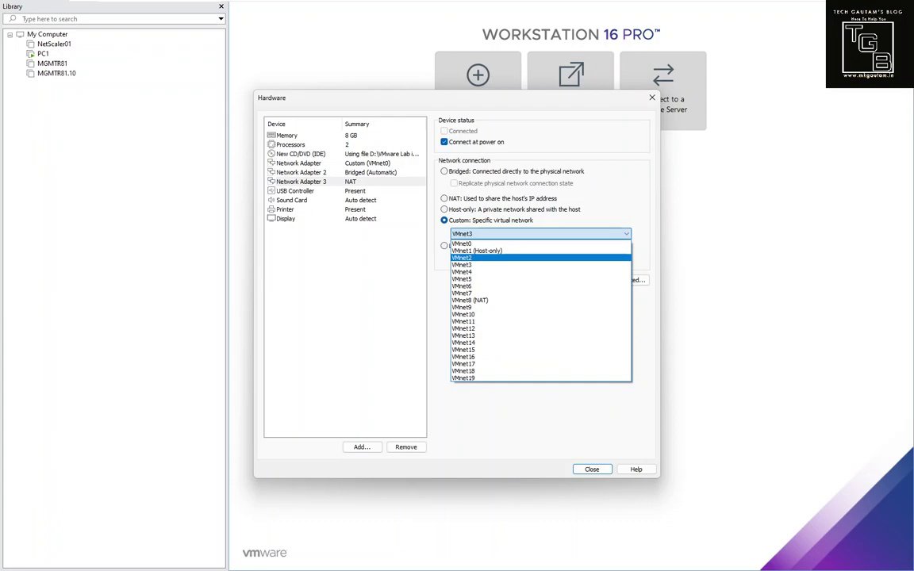
pyautogui.click(462, 264)
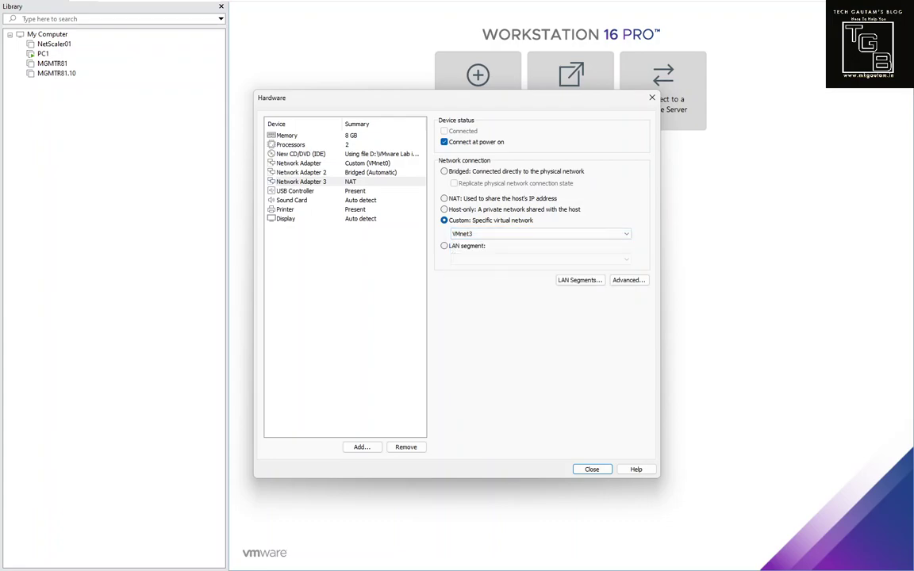
pyautogui.click(284, 209)
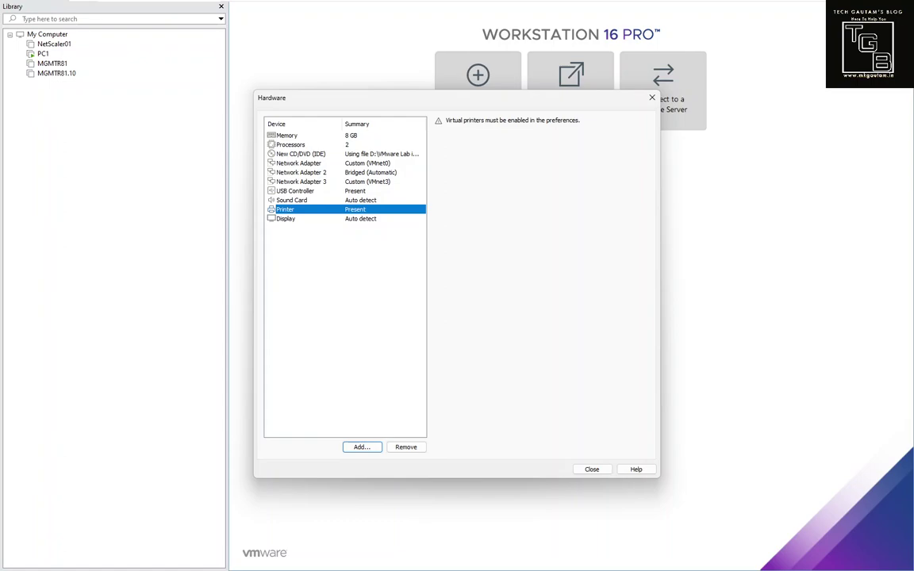
# Step: Remove the Printer and USB Controller, then finish creating TGB-FWA
pyautogui.click(406, 446)
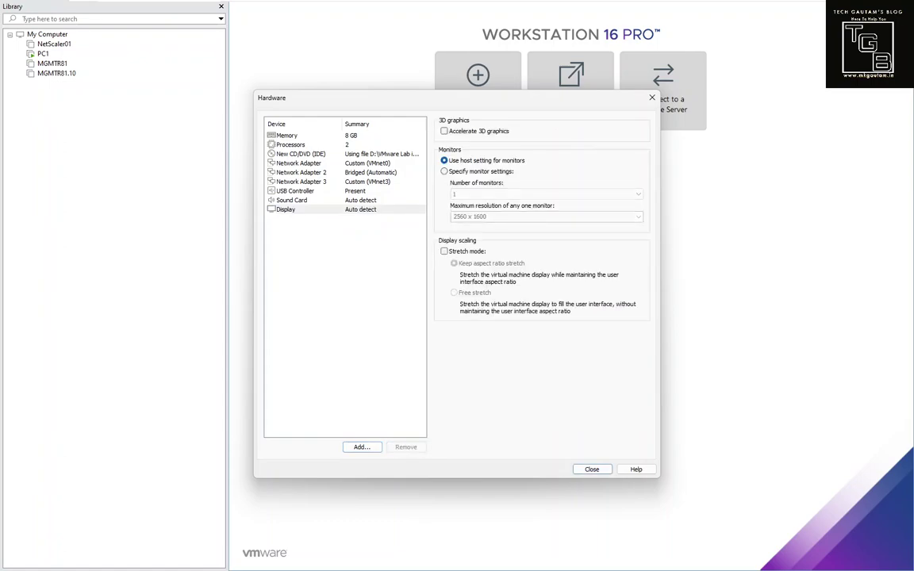
pyautogui.click(295, 190)
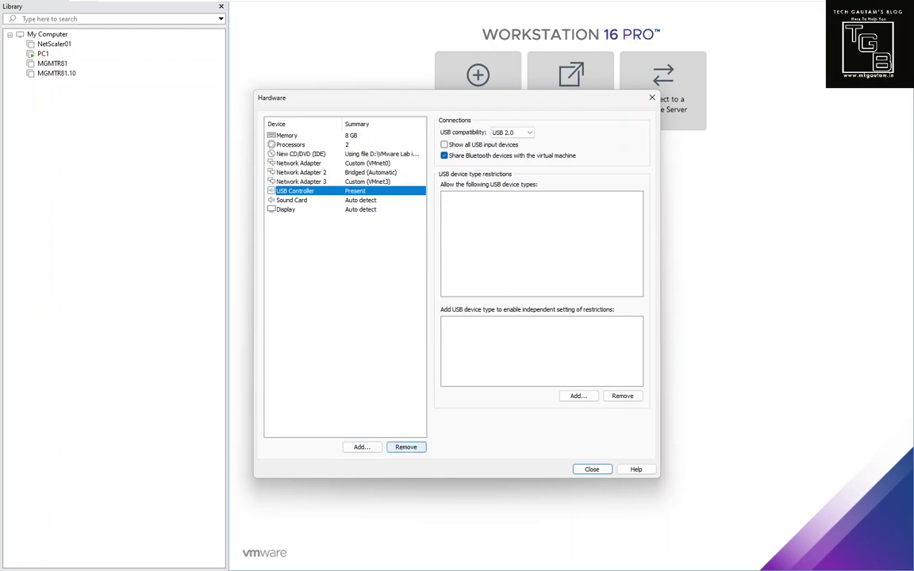
pyautogui.click(405, 446)
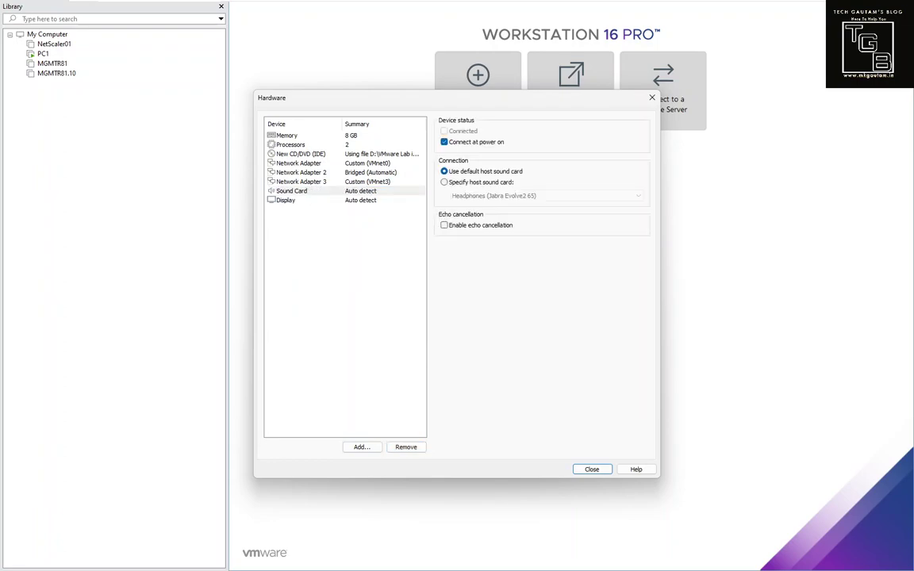
pyautogui.click(591, 469)
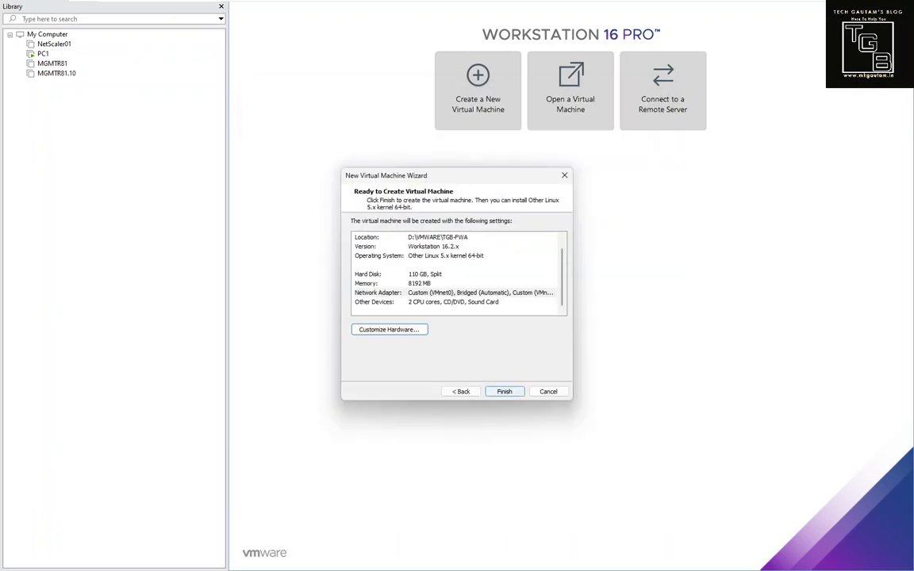
pyautogui.press('Return')
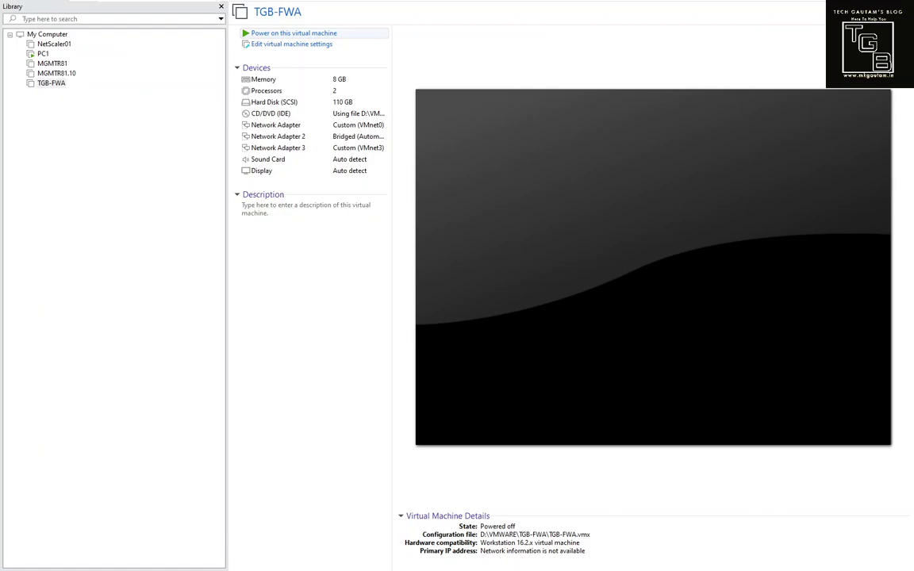
# Step: Power on TGB-FWA and select 'Install Gaia on this system' in the boot menu
pyautogui.click(294, 33)
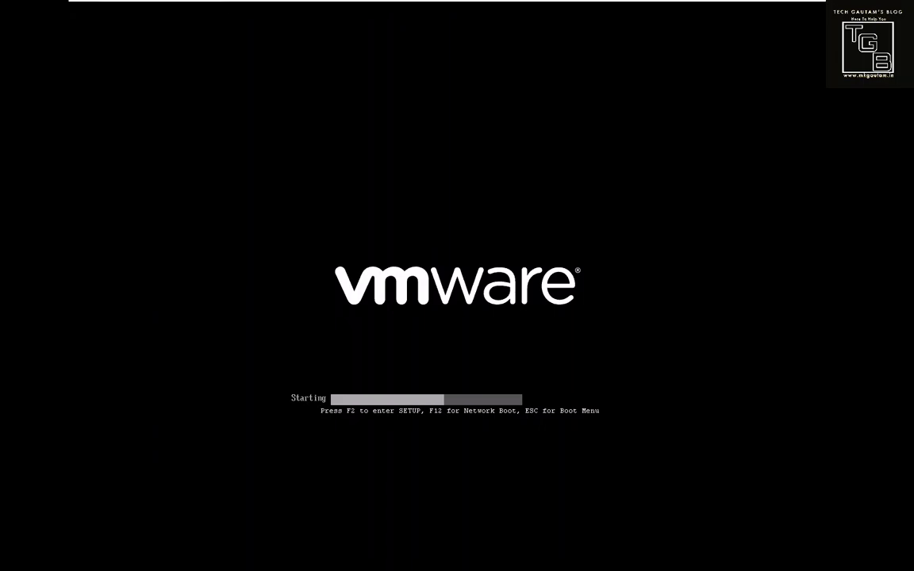
pyautogui.click(458, 7)
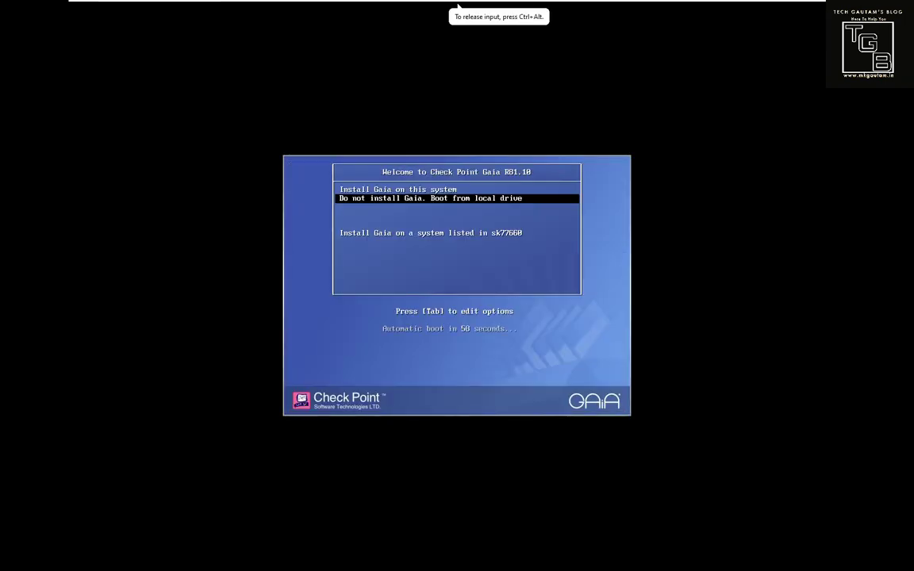
pyautogui.hotkey('ctrl', 'alt')
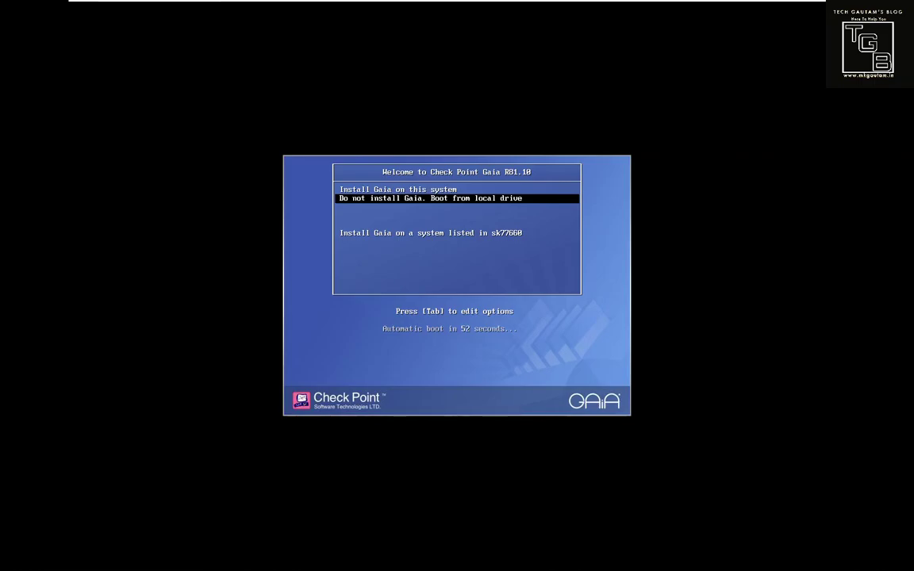
pyautogui.click(457, 7)
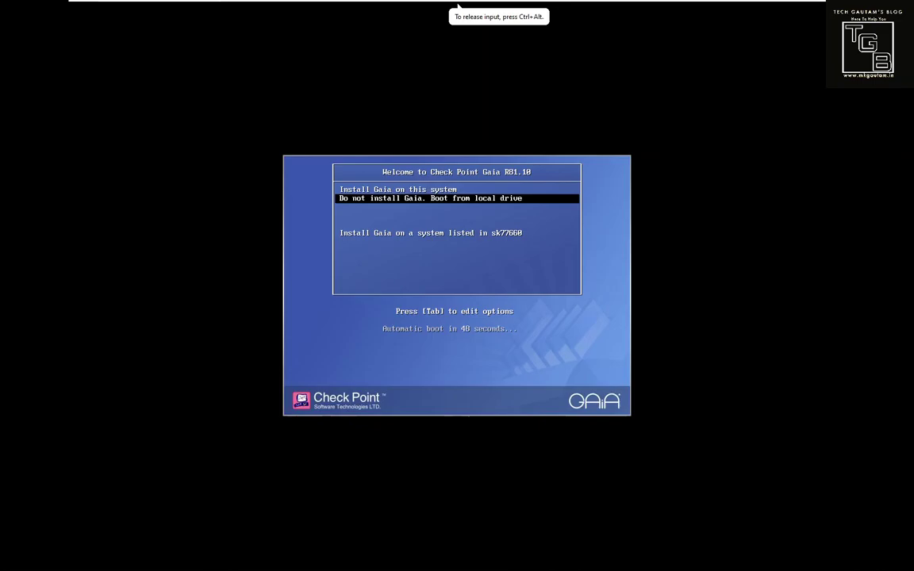
pyautogui.press('Up')
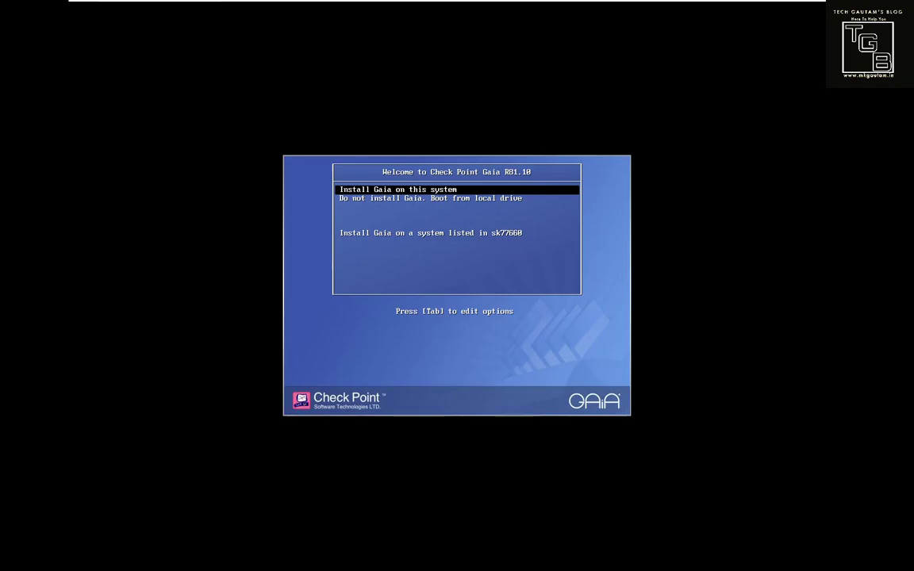
# Step: Boot the Gaia installer, accept the Welcome screen and keep the US keyboard layout
pyautogui.press('Return')
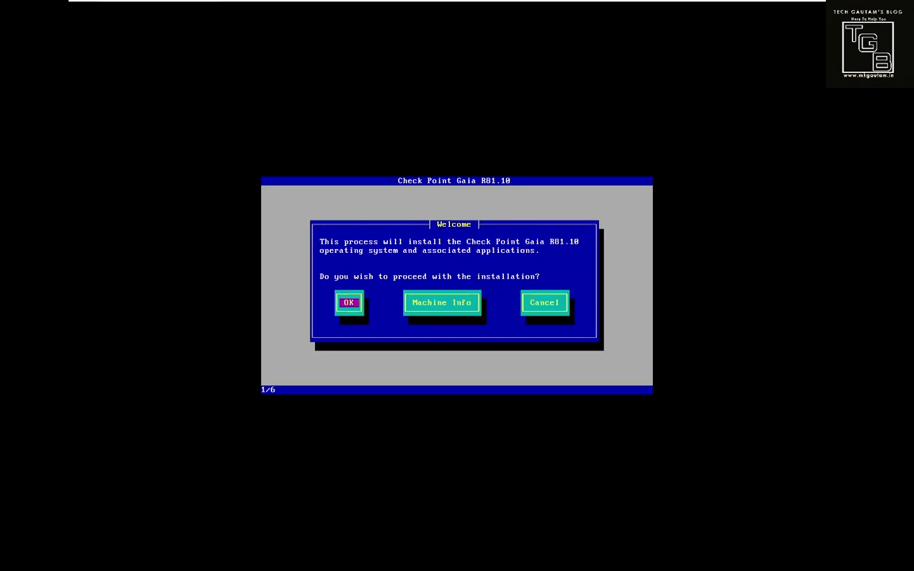
pyautogui.click(458, 6)
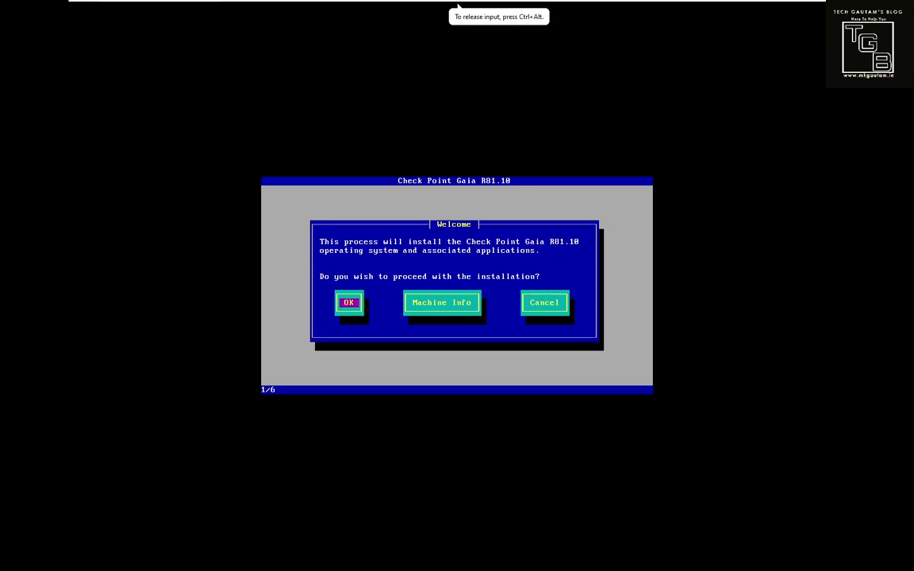
pyautogui.press('Return')
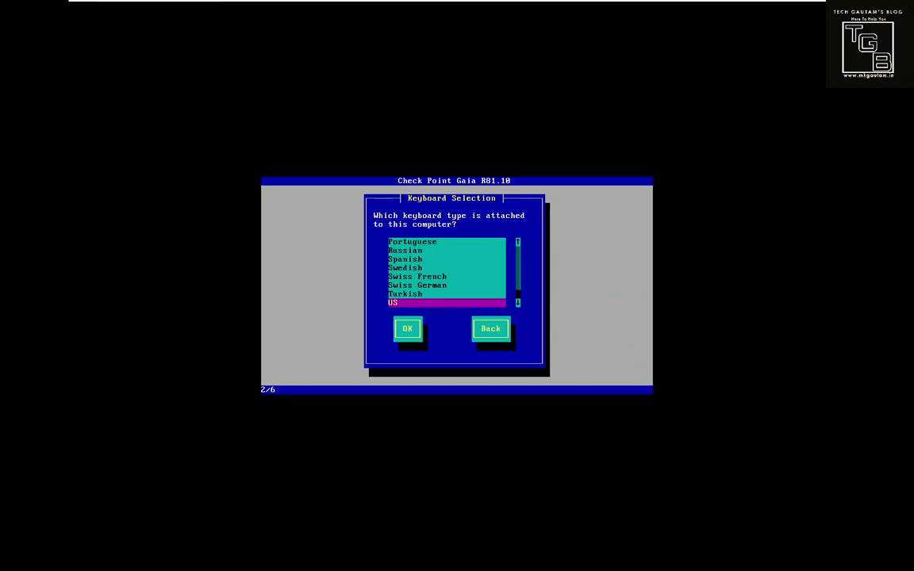
pyautogui.press('Tab')
pyautogui.press('Return')
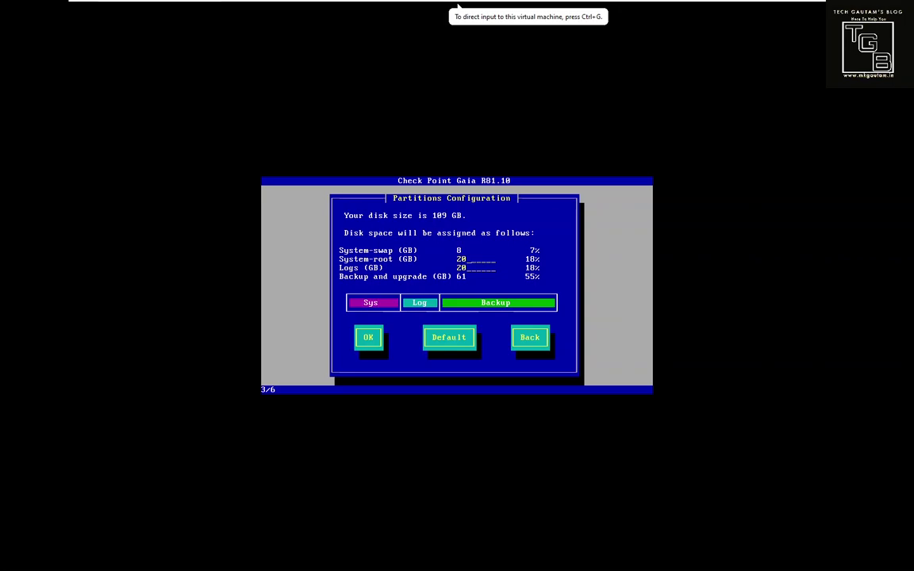
# Step: Set the Gaia partitions to 40 GB system-root and 11 GB logs, and accept the sizes
pyautogui.click(458, 6)
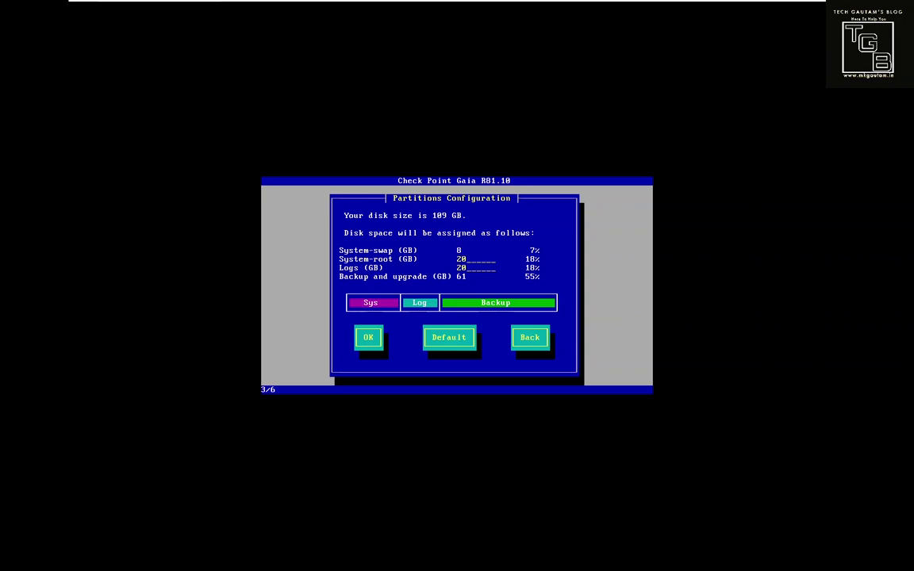
pyautogui.click(458, 6)
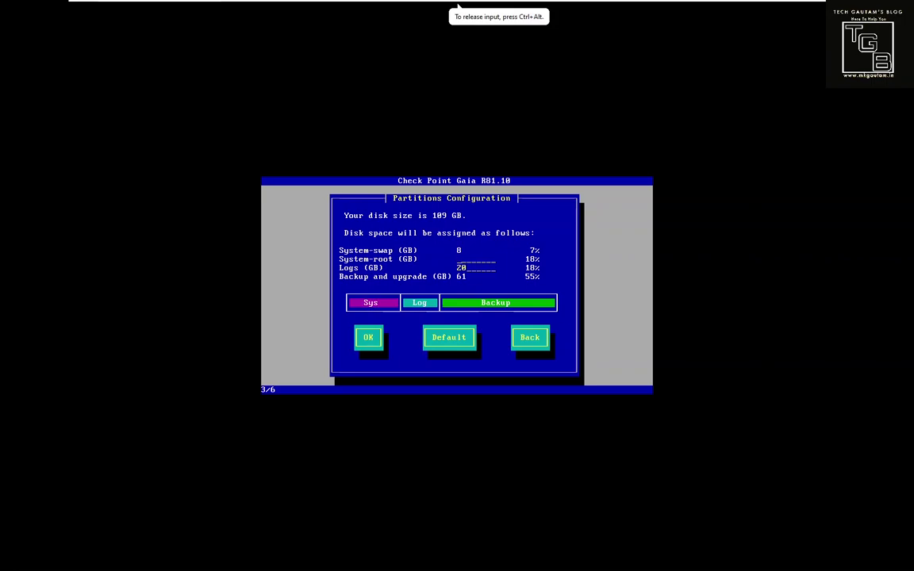
pyautogui.write('40')
pyautogui.hotkey('ctrl', 'alt')
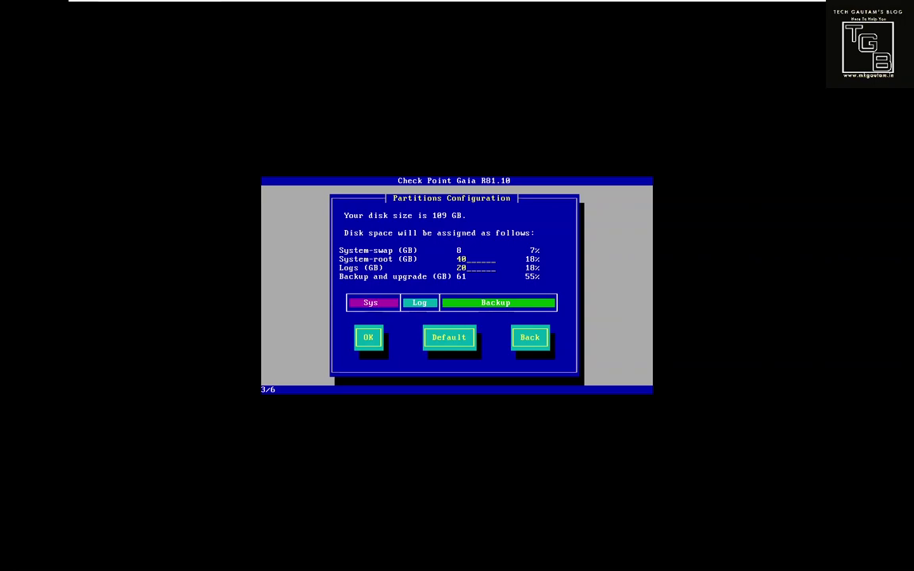
pyautogui.hotkey('ctrl', 'g')
pyautogui.press('Tab')
pyautogui.write('11')
pyautogui.press('Tab')
pyautogui.press('Return')
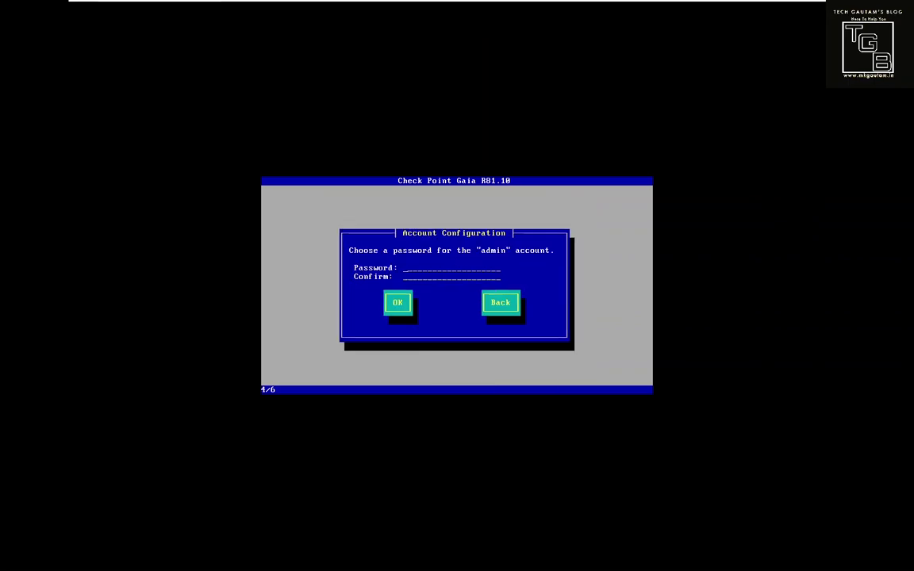
# Step: Enter and confirm the admin account password, then submit it
pyautogui.write('***********')
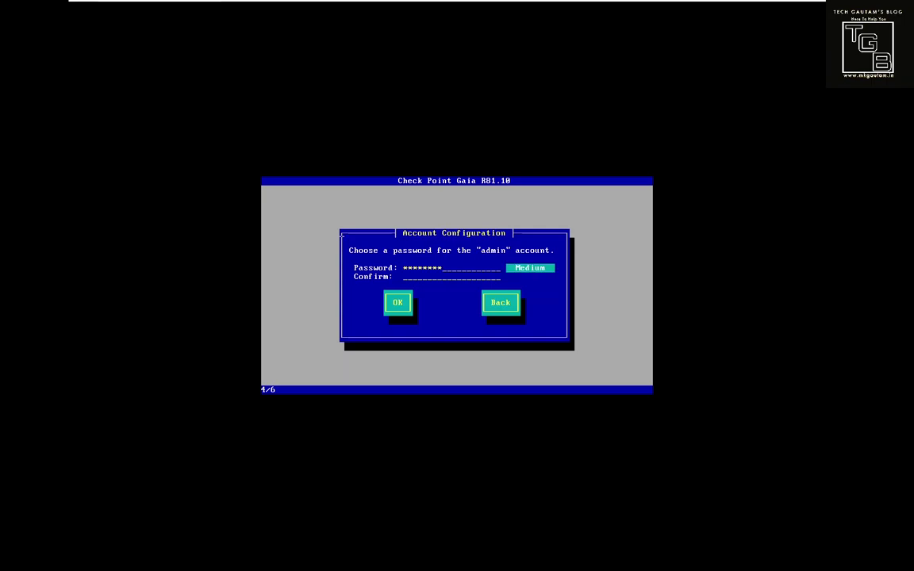
pyautogui.press('Tab')
pyautogui.write('***********')
pyautogui.press('Tab')
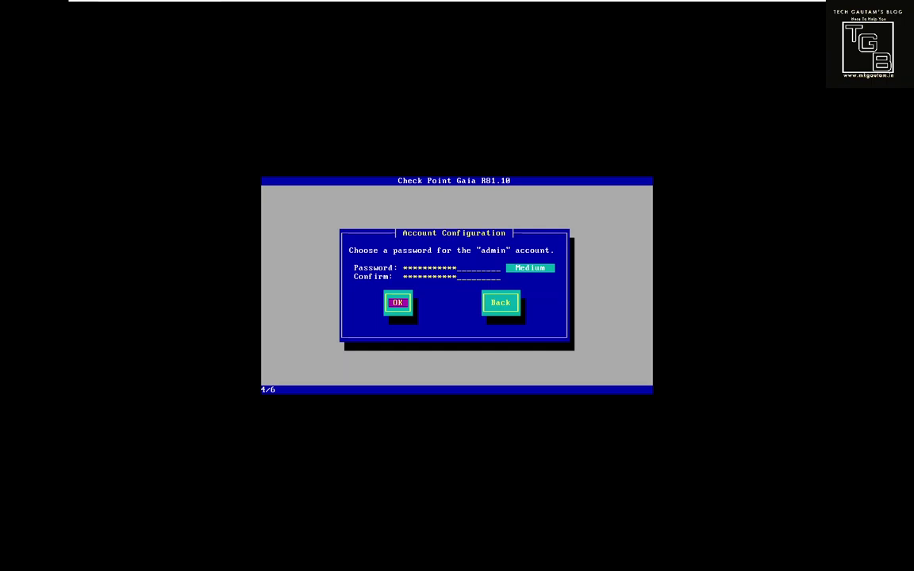
pyautogui.hotkey('shift', 'Tab')
pyautogui.press('Tab')
pyautogui.press('Return')
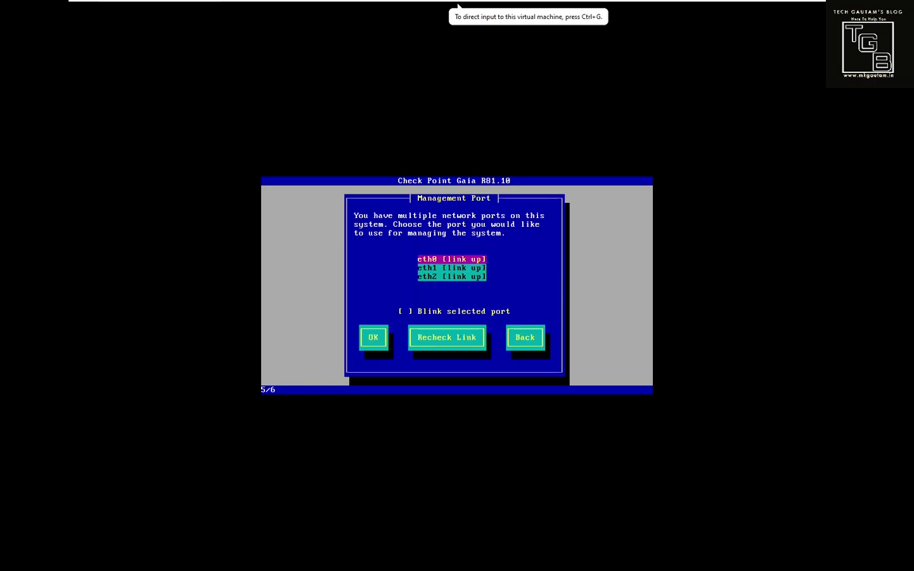
# Step: Keep eth0 as the Gaia management port
pyautogui.click(457, 6)
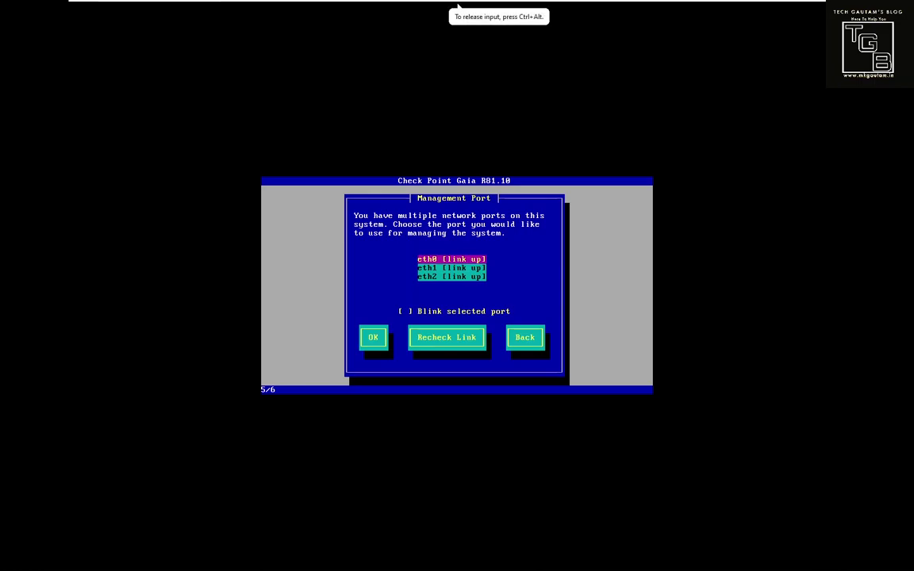
pyautogui.press('Tab')
pyautogui.press('Tab')
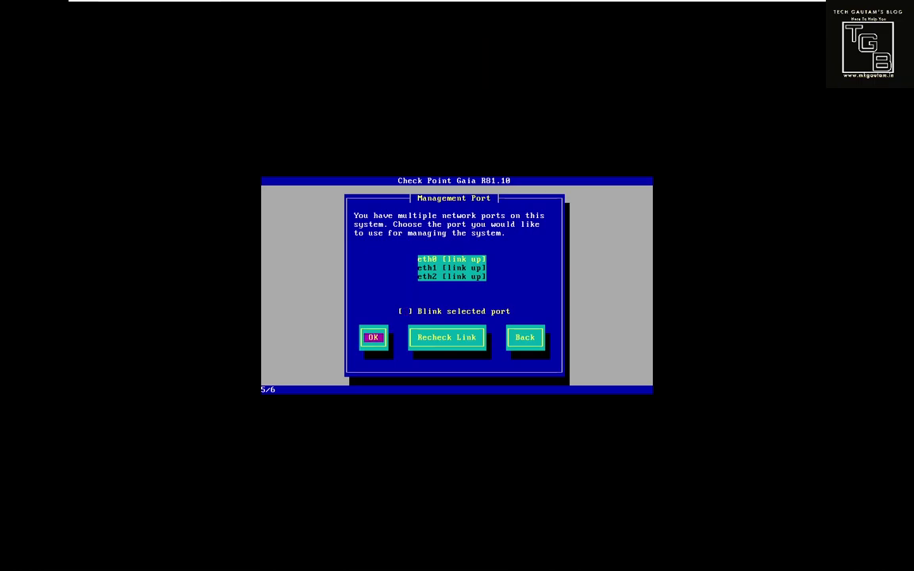
pyautogui.press('Return')
# Step: Set the management IP to 10.0.0.2 with default gateway 10.0.0.1 and apply
pyautogui.press('BackSpace')
pyautogui.press('BackSpace')
pyautogui.press('BackSpace')
pyautogui.press('BackSpace')
pyautogui.press('BackSpace')
pyautogui.press('BackSpace')
pyautogui.press('BackSpace')
pyautogui.press('BackSpace')
pyautogui.press('BackSpace')
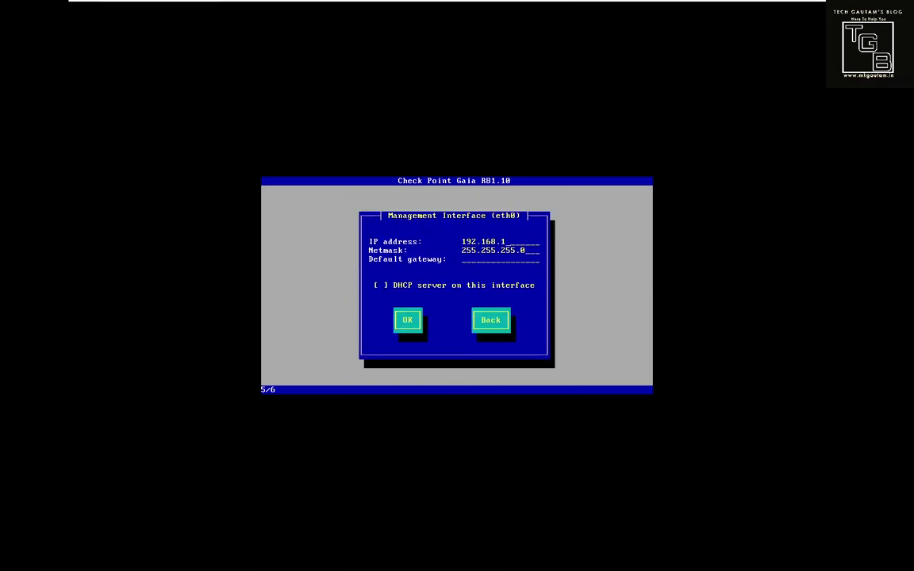
pyautogui.press('BackSpace')
pyautogui.write('0.0.0.2')
pyautogui.press('Tab')
pyautogui.press('Tab')
pyautogui.write('10.0.0.254')
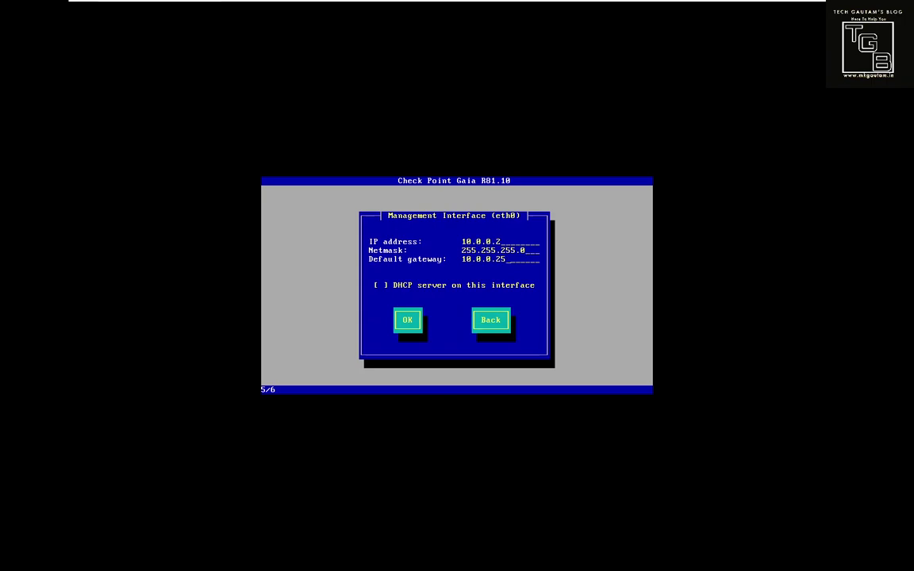
pyautogui.press('BackSpace')
pyautogui.write('1')
pyautogui.press('Tab')
pyautogui.press('Tab')
pyautogui.press('Return')
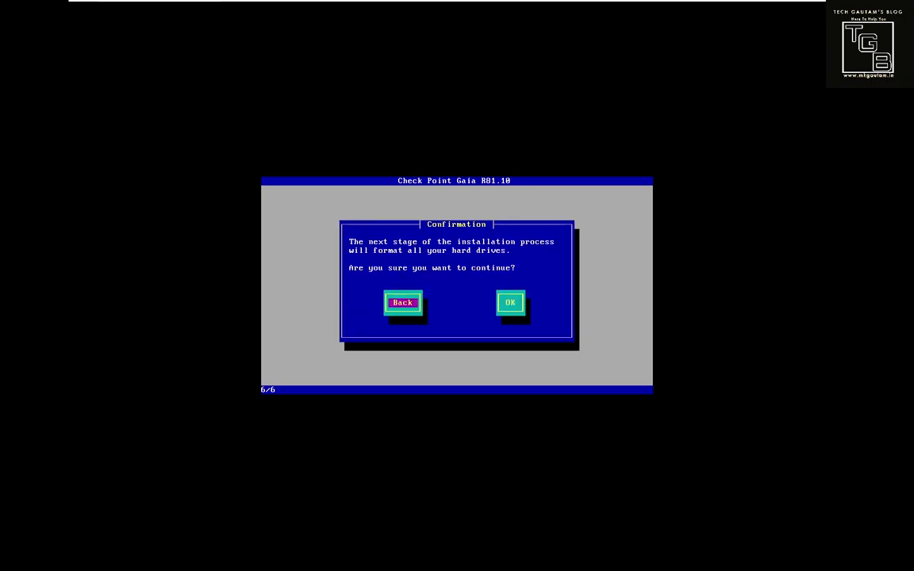
# Step: Agree to format the drives so the Gaia R81.10 packages begin installing
pyautogui.press('Tab')
pyautogui.press('Return')
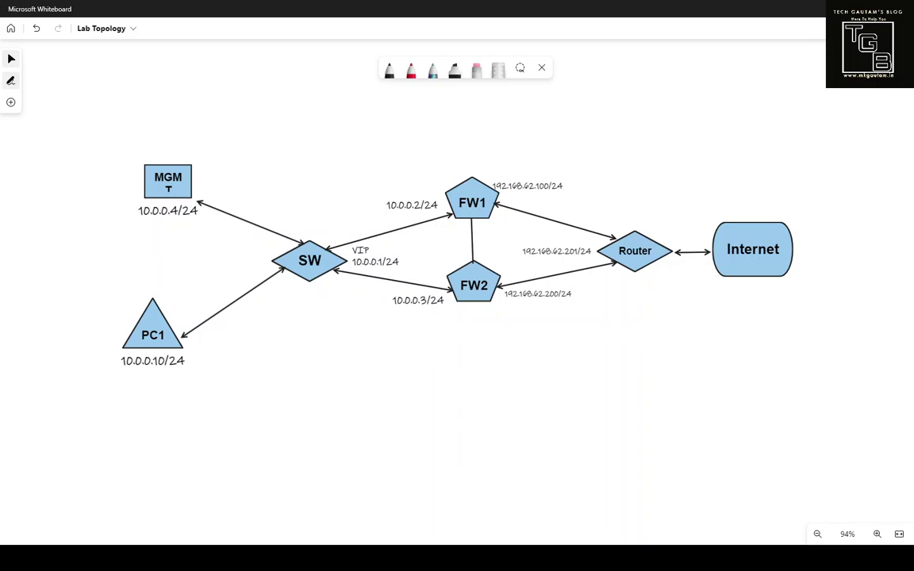
pyautogui.scroll(1, 457, 281)
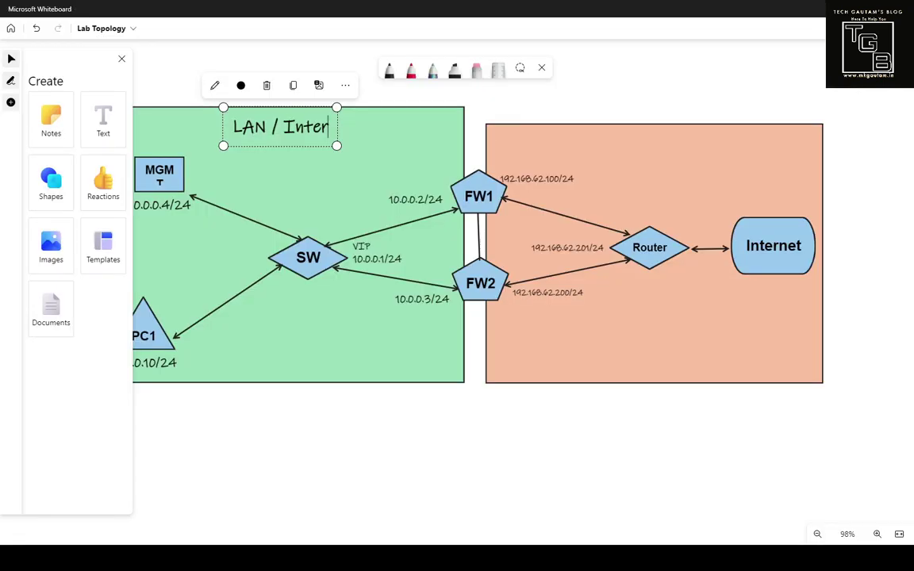
# Step: Complete the green 'LAN / Internal Network' label and begin an 'External Network' label in the orange zone
pyautogui.write('nal ')
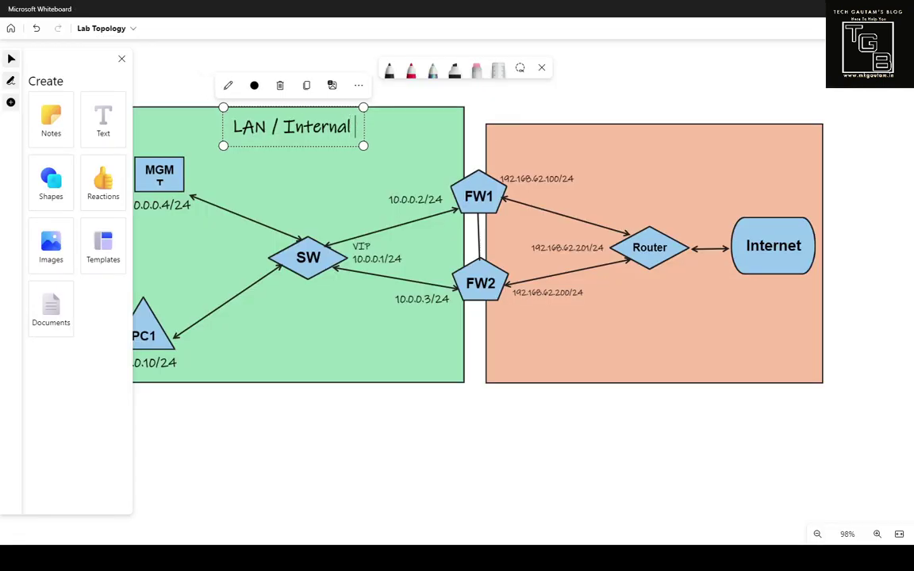
pyautogui.write('Network')
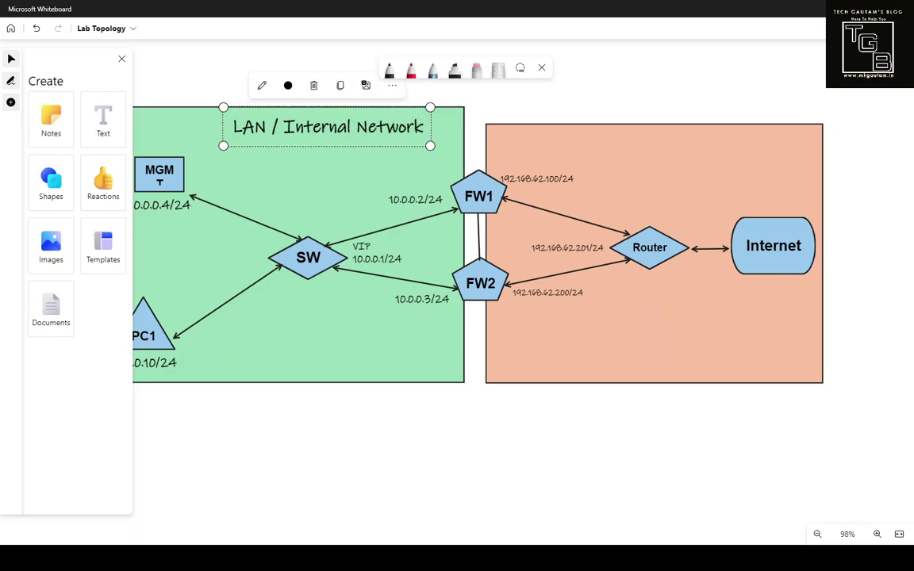
pyautogui.click(653, 333)
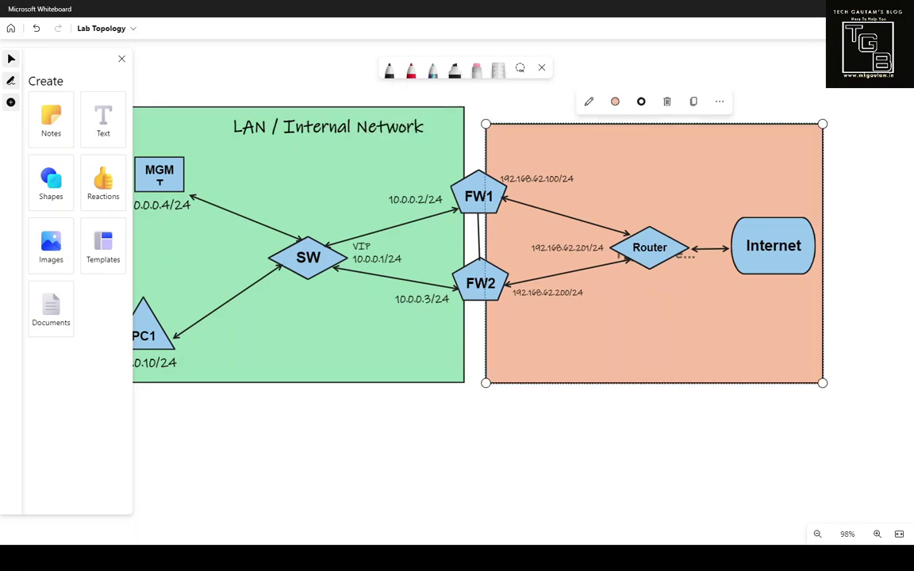
pyautogui.press('Escape')
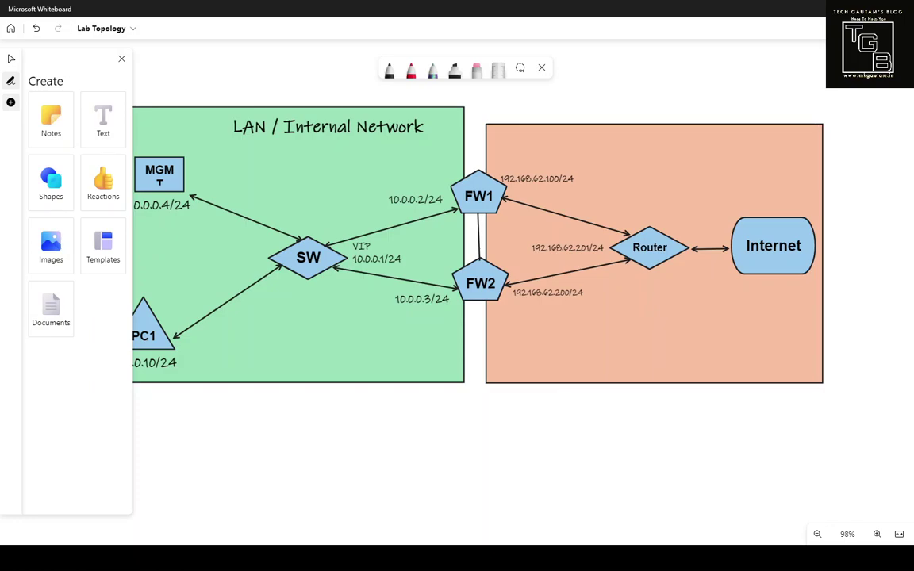
pyautogui.click(629, 143)
pyautogui.write('ternal Netw')
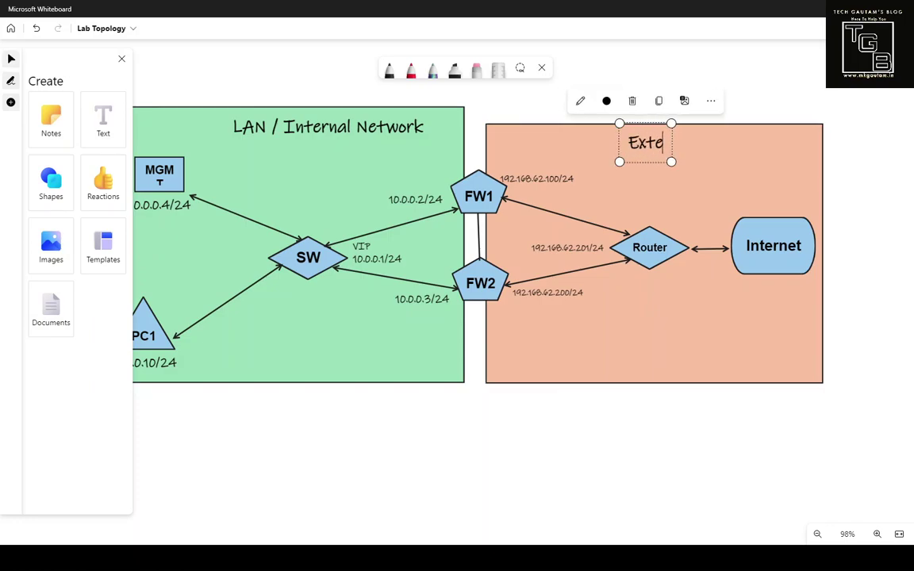
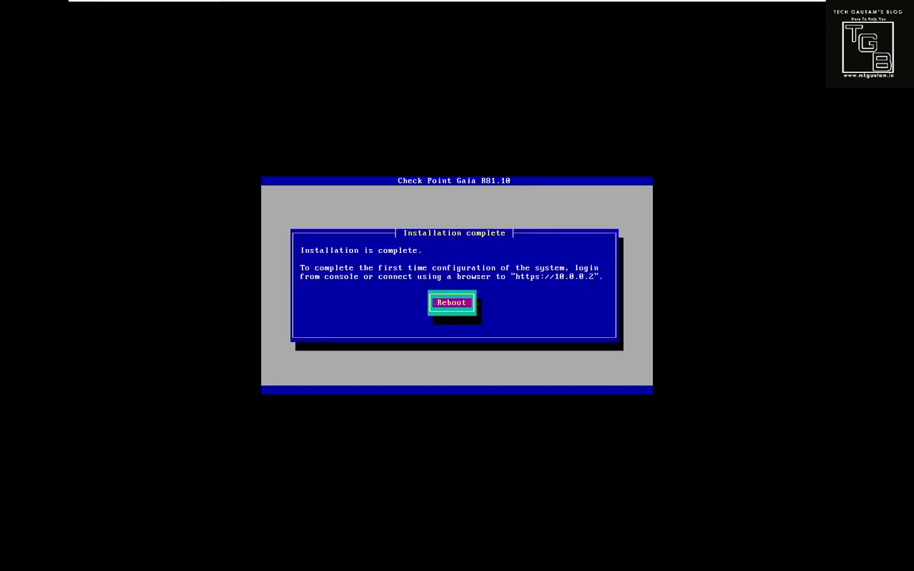
# Step: Focus the TGB-FWA VM console once the Gaia R81.10 installation reports complete
pyautogui.click(457, 7)
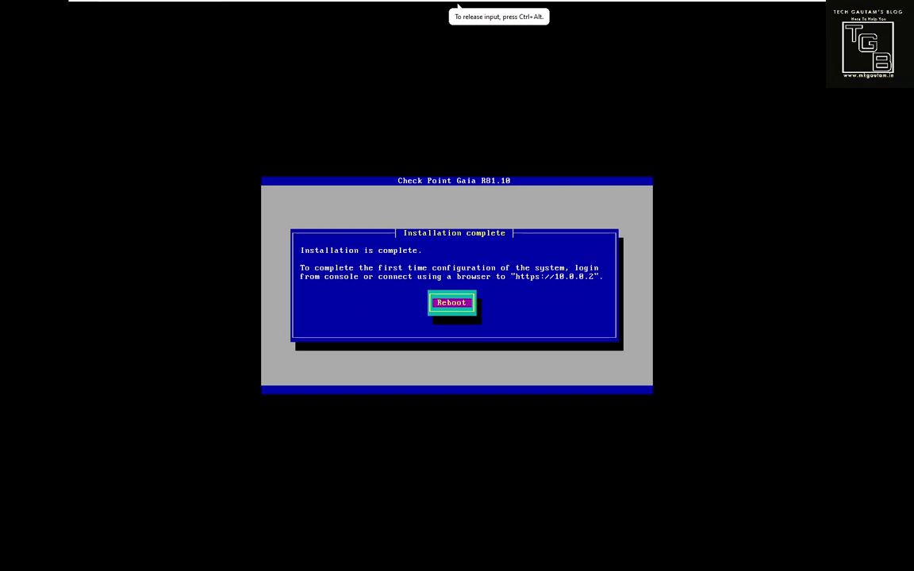
# Step: Reboot the newly installed Gaia gateway and wait for its console login prompt
pyautogui.press('Return')
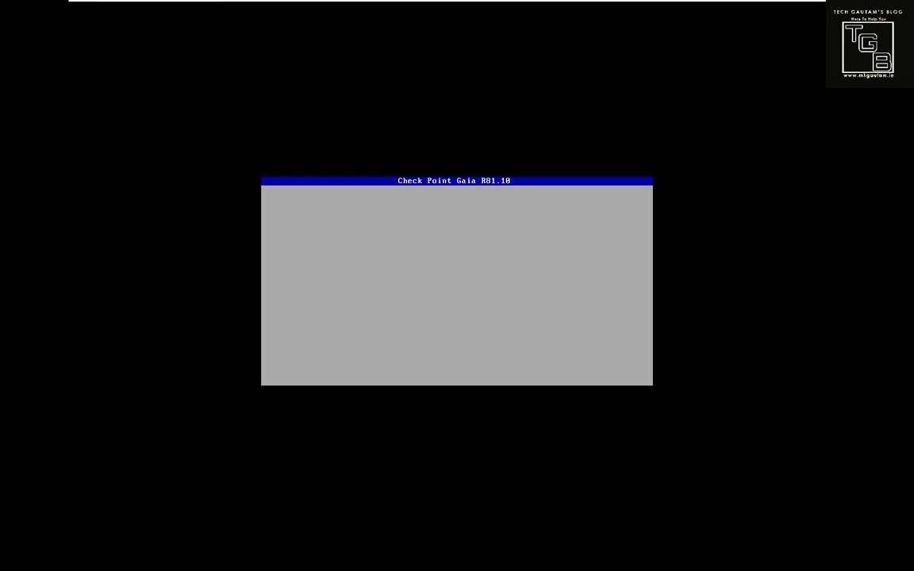
pyautogui.hotkey('ctrl', 'alt')
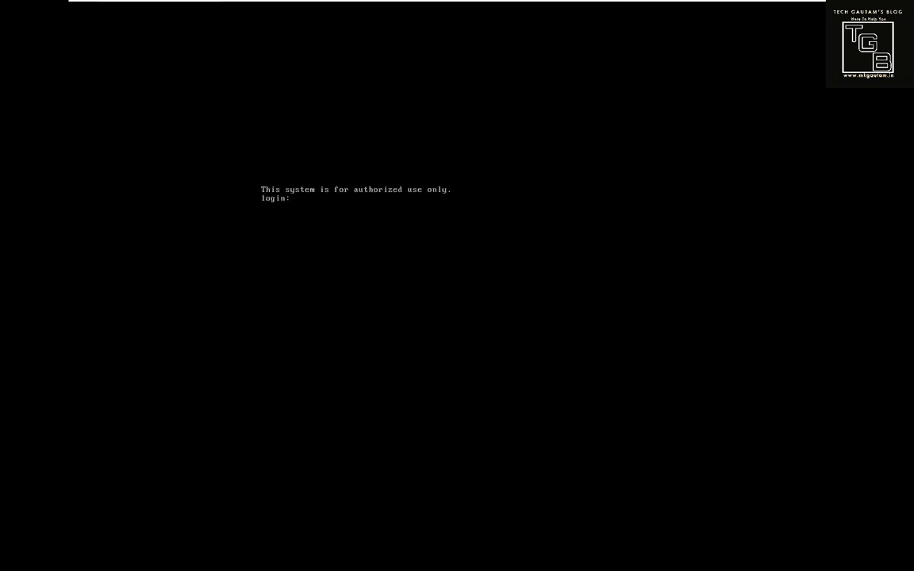
# Step: Log in to the Gaia console as admin
pyautogui.write('admin')
pyautogui.press('Return')
pyautogui.press('Return')
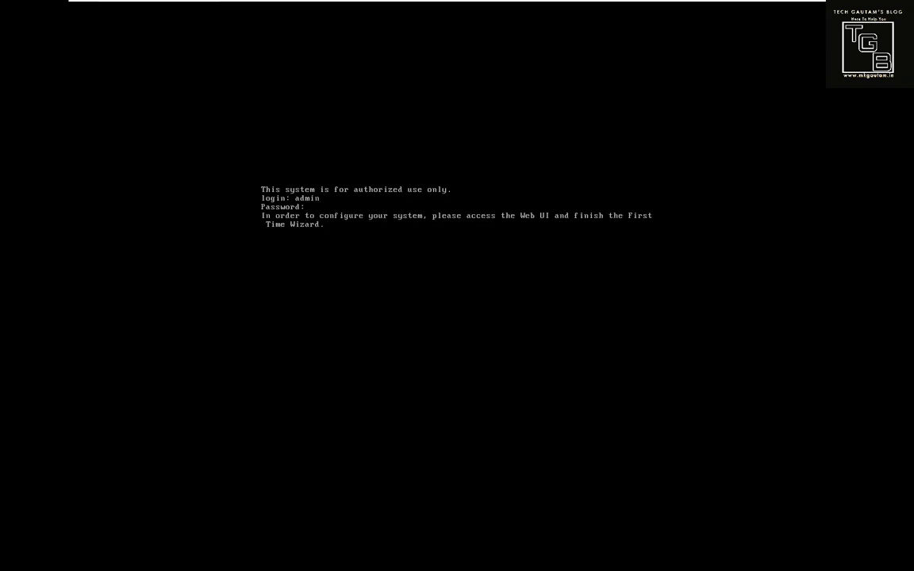
pyautogui.press('Return')
# Step: Ping 10.0.0.10 from the gateway, stop it after it fails, and switch to the Windows PC
pyautogui.write('ping 10.')
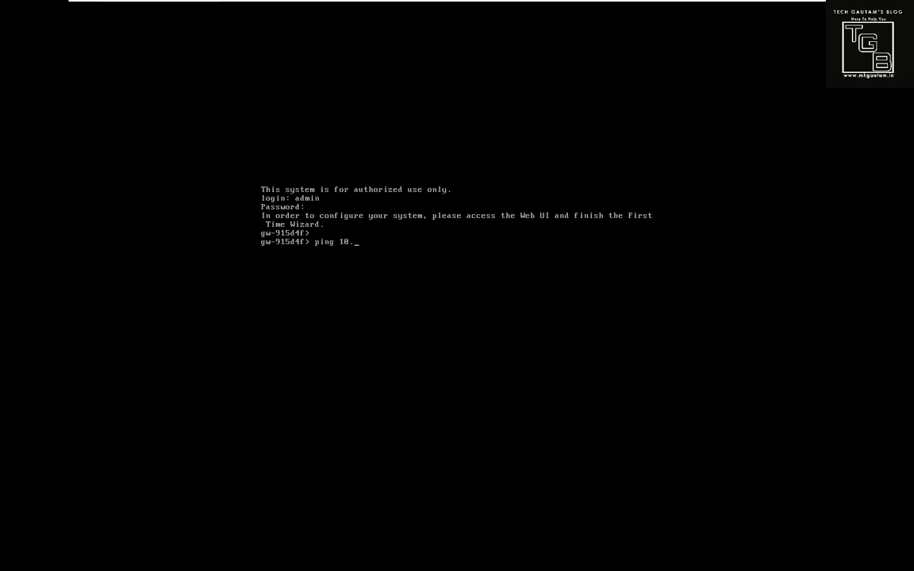
pyautogui.write('0.0.10')
pyautogui.press('Return')
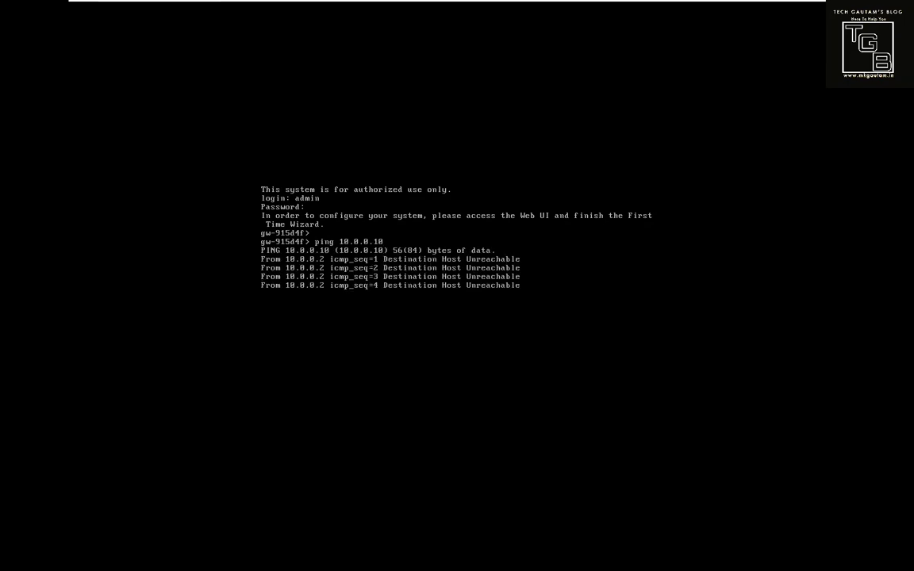
pyautogui.hotkey('ctrl', 'c')
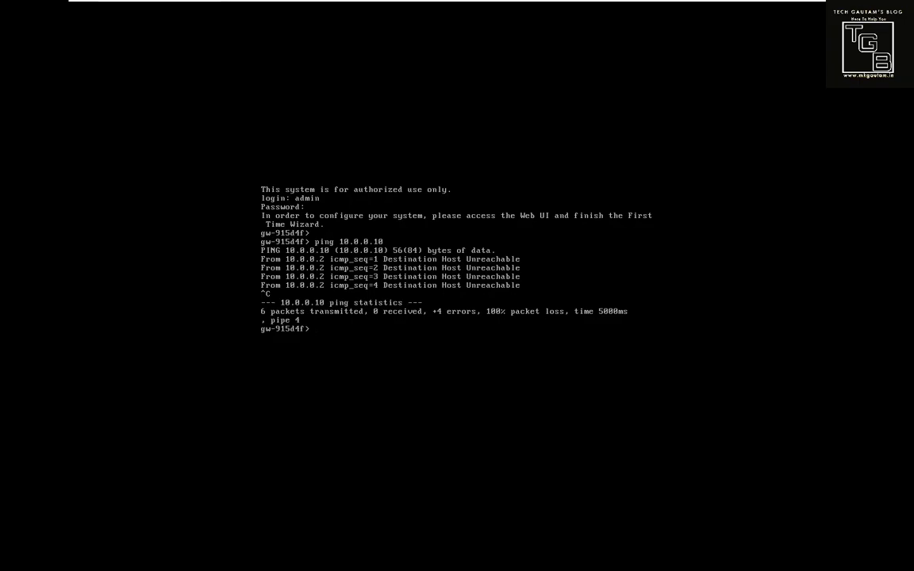
pyautogui.hotkey('ctrl', 'alt', 'Right')
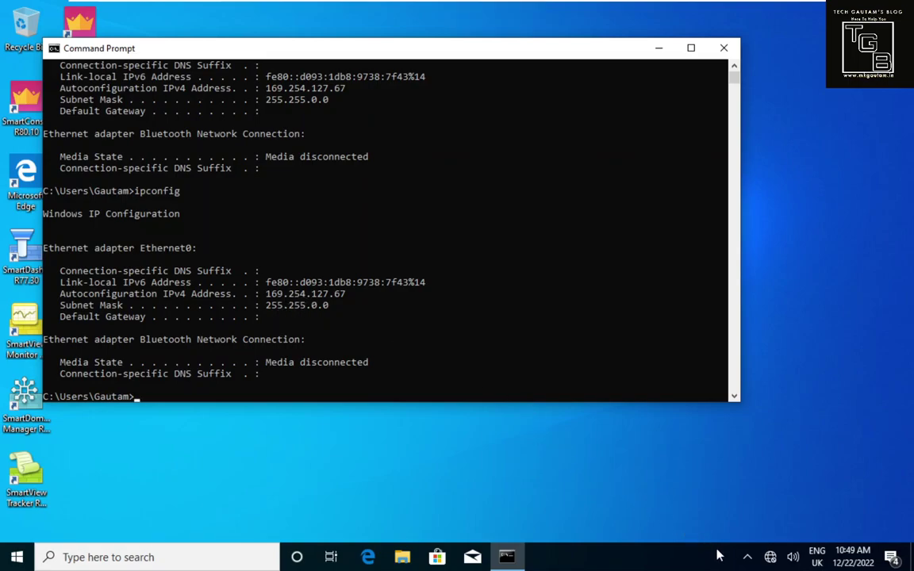
# Step: Check the PC's network settings and confirm via ipconfig that it has 10.0.0.10
pyautogui.click(769, 558)
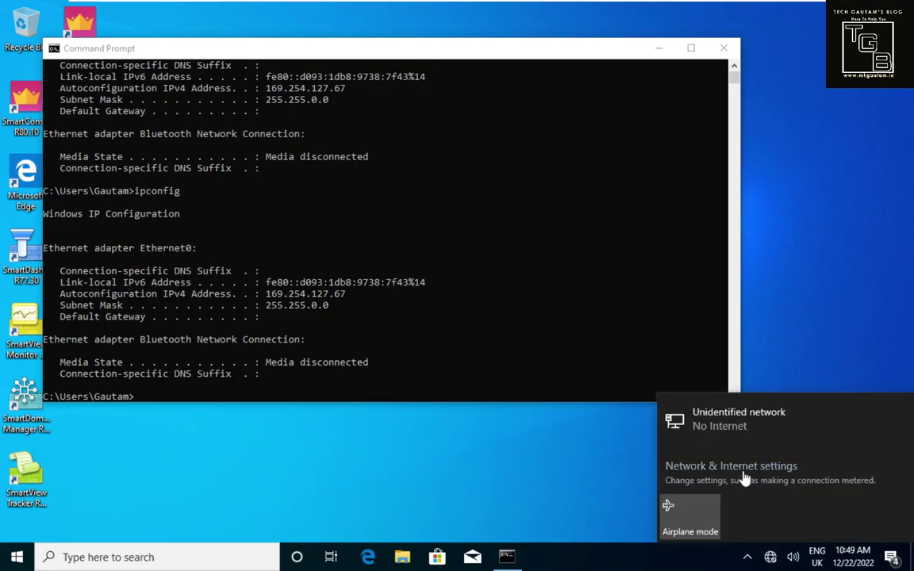
pyautogui.click(745, 475)
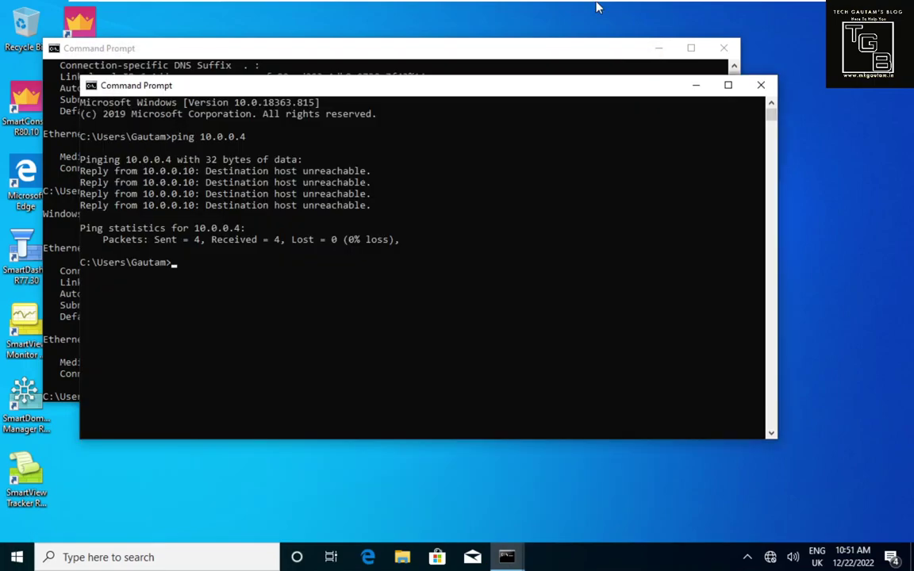
pyautogui.click(487, 73)
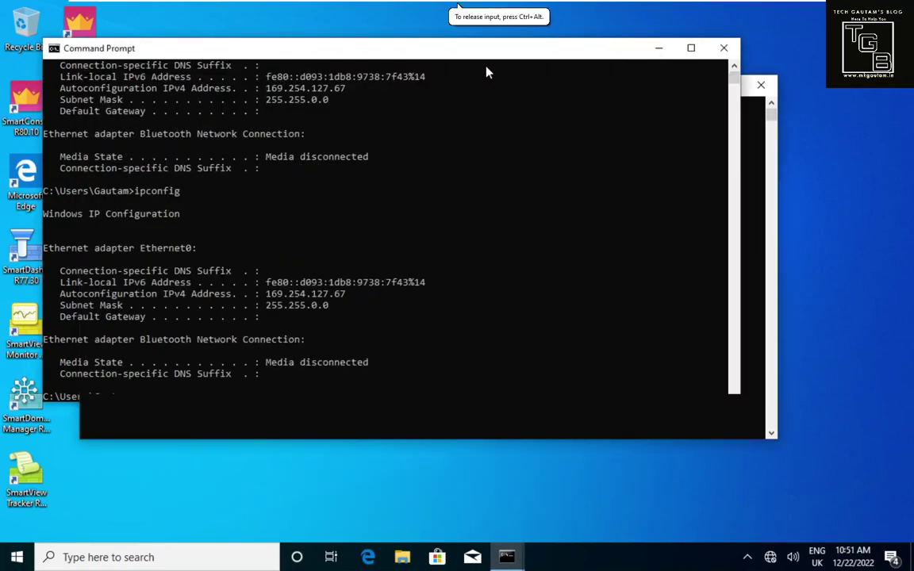
pyautogui.write('ipconf')
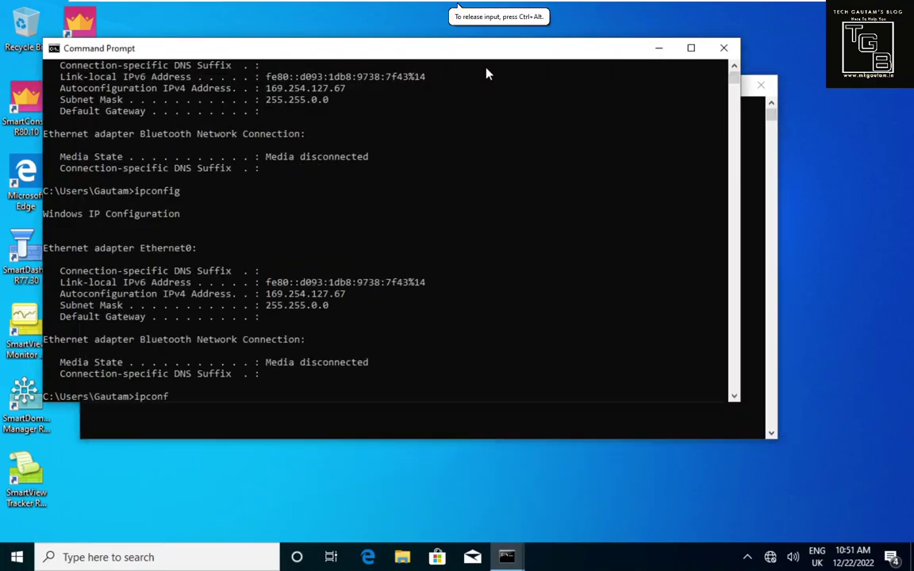
pyautogui.write('ig')
pyautogui.press('Return')
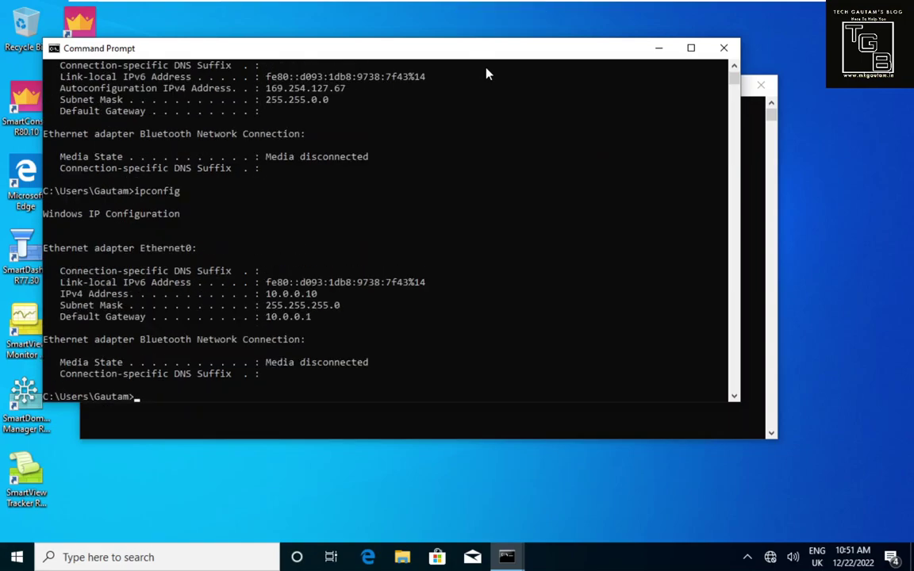
# Step: Ping 10.0.0.4 from the PC (unreachable) and open PC1's virtual machine settings
pyautogui.write('ping 10.0.0.4')
pyautogui.press('Return')
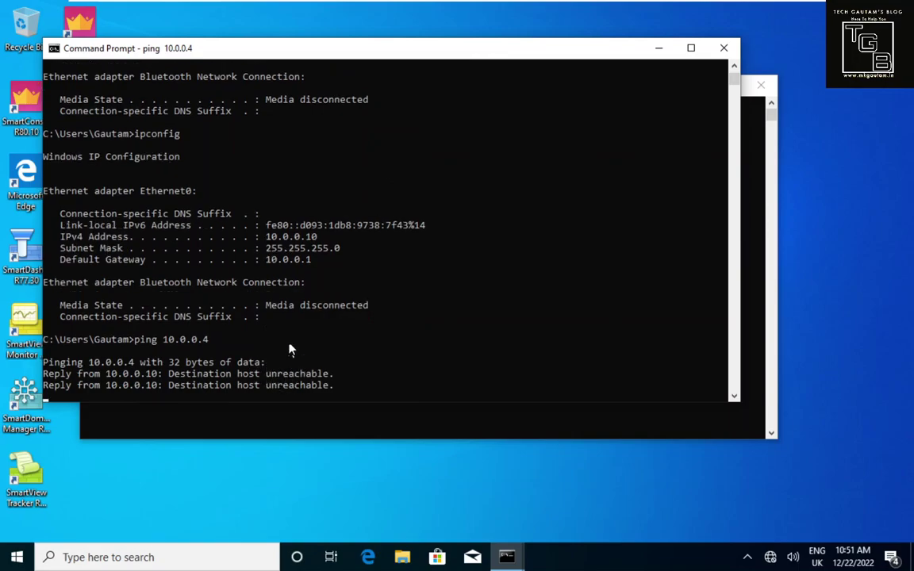
pyautogui.moveTo(477, 6)
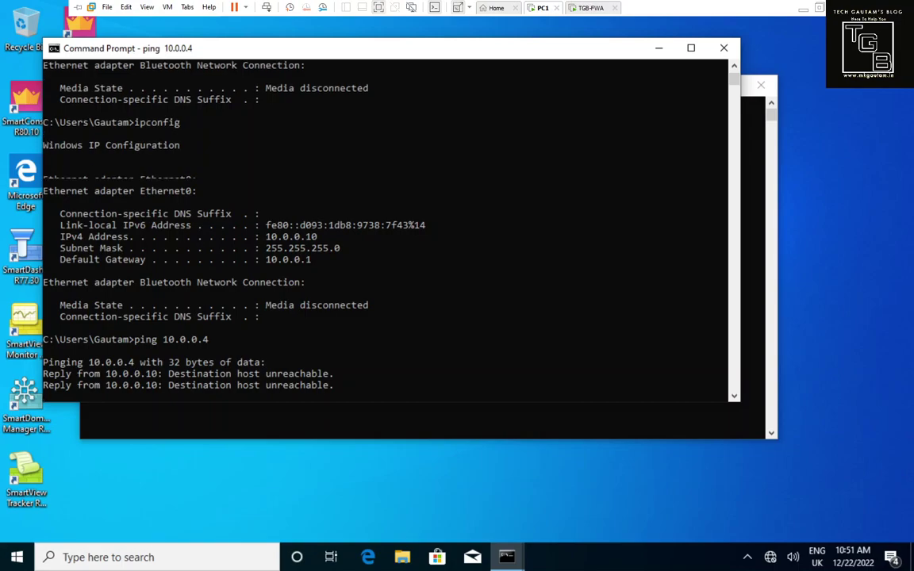
pyautogui.rightClick(540, 9)
pyautogui.click(575, 174)
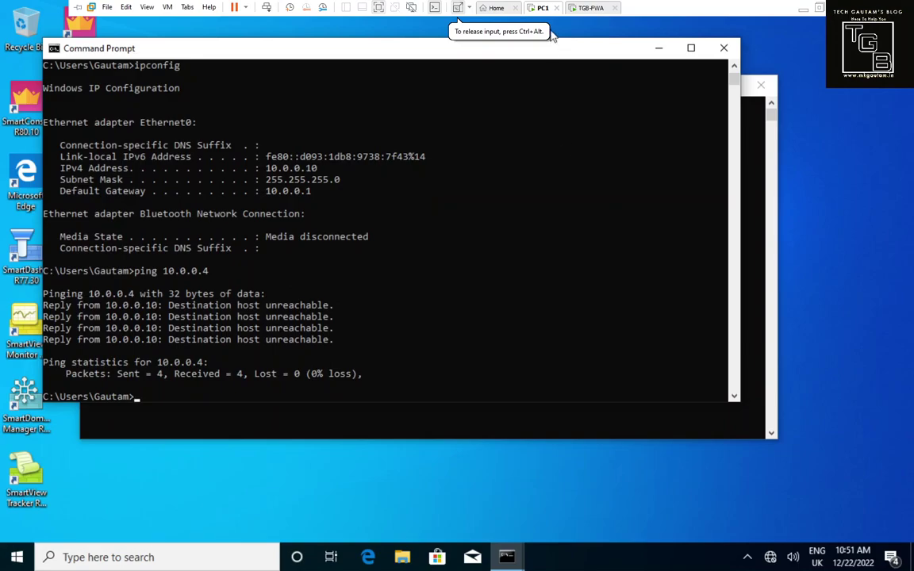
pyautogui.hotkey('ctrl', 'd')
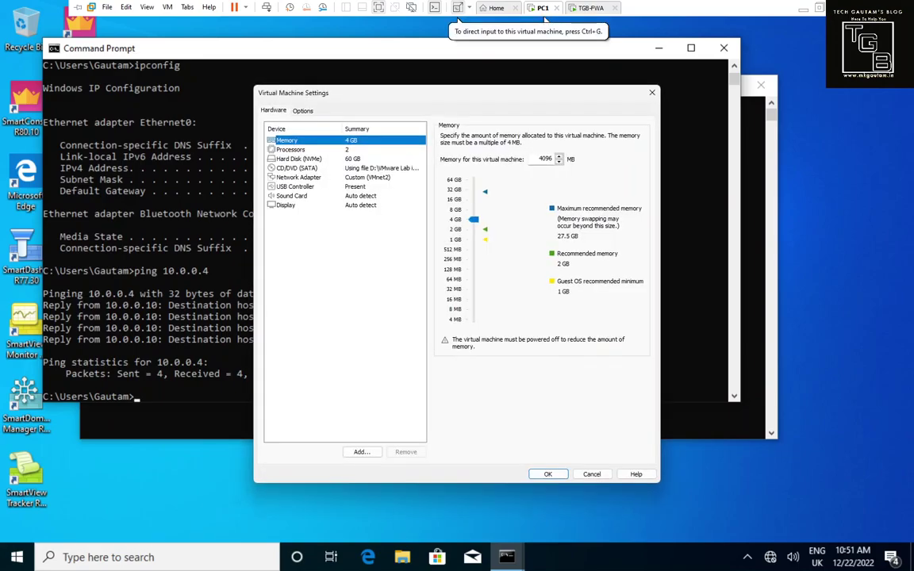
# Step: Confirm PC1 uses VMnet2, then put TGB-FWA's first network adapter on Custom VMnet2
pyautogui.press('Down')
pyautogui.press('Down')
pyautogui.press('Down')
pyautogui.press('Down')
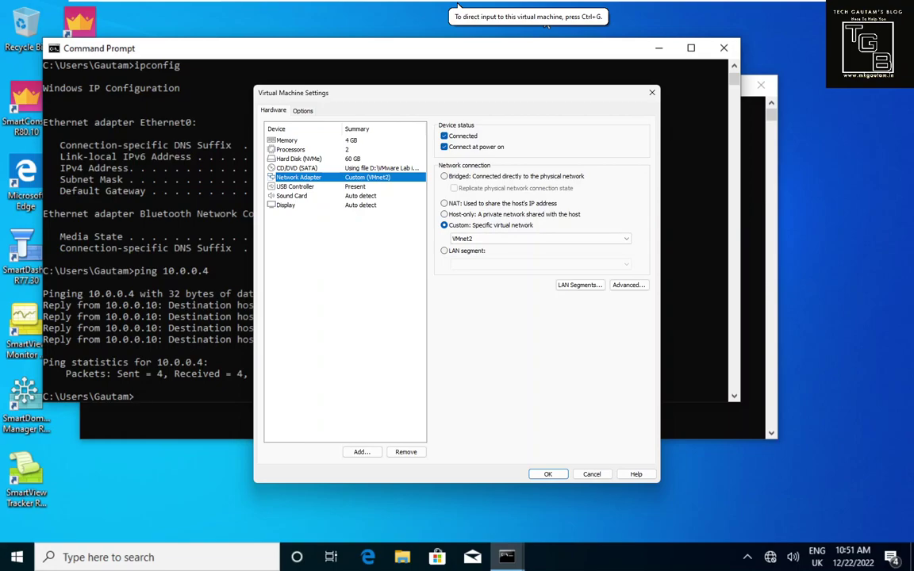
pyautogui.press('Return')
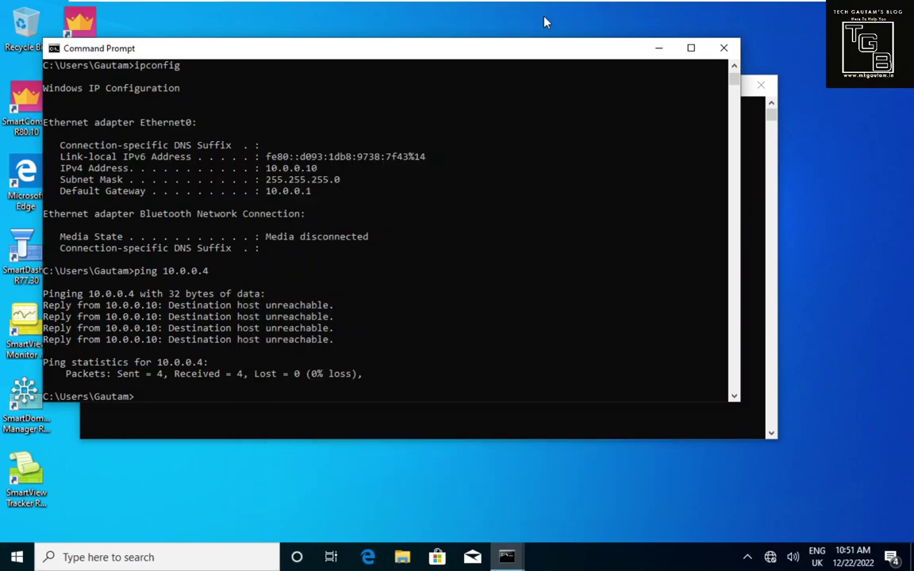
pyautogui.moveTo(544, 22)
pyautogui.hotkey('ctrl', 'Tab')
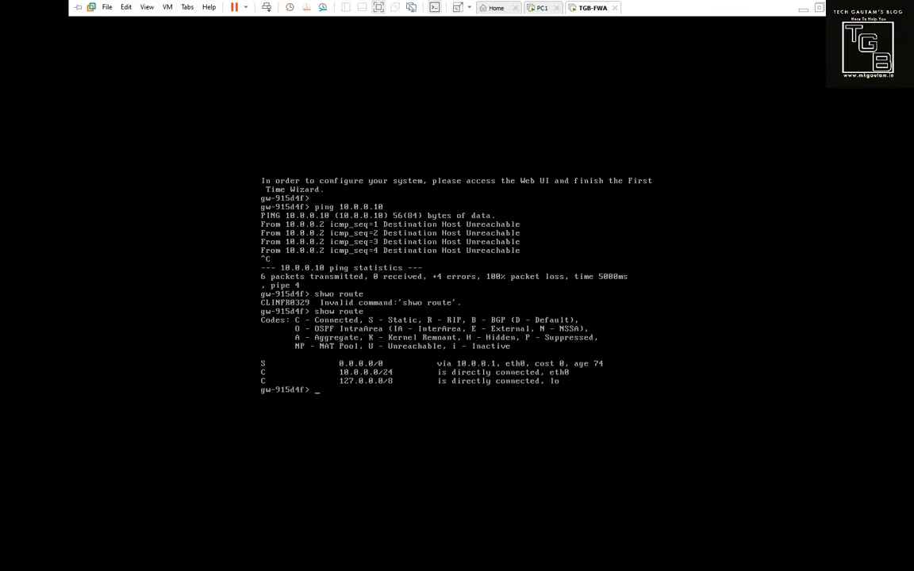
pyautogui.rightClick(592, 8)
pyautogui.click(610, 159)
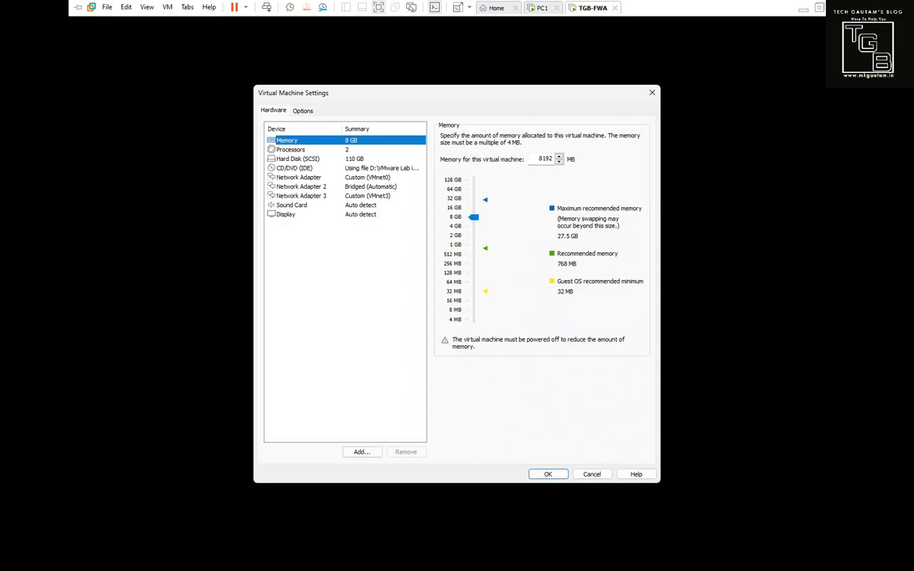
pyautogui.click(298, 176)
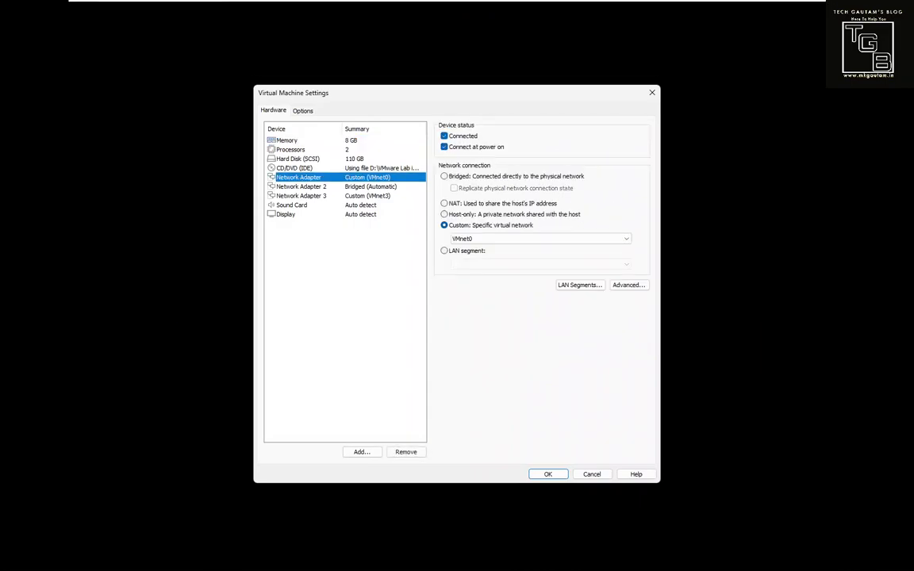
pyautogui.click(539, 239)
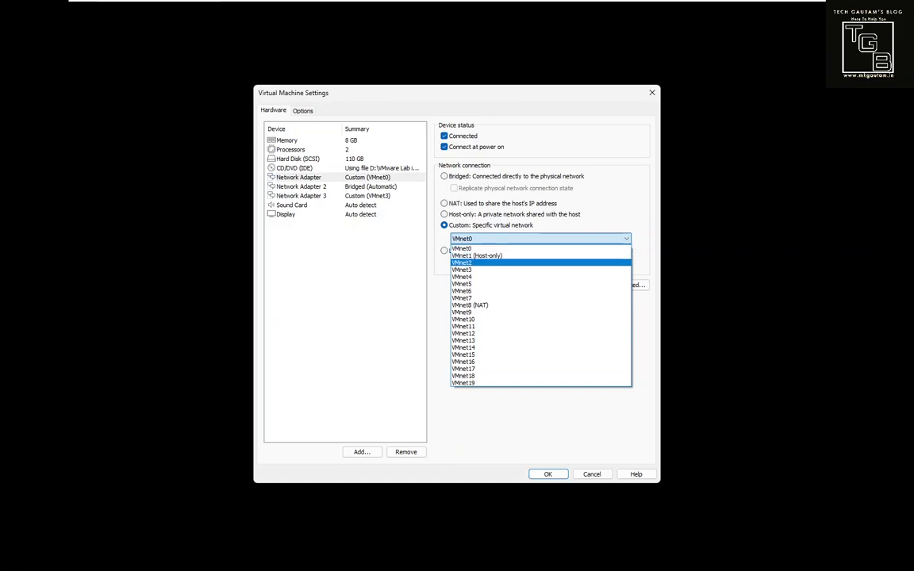
pyautogui.click(476, 262)
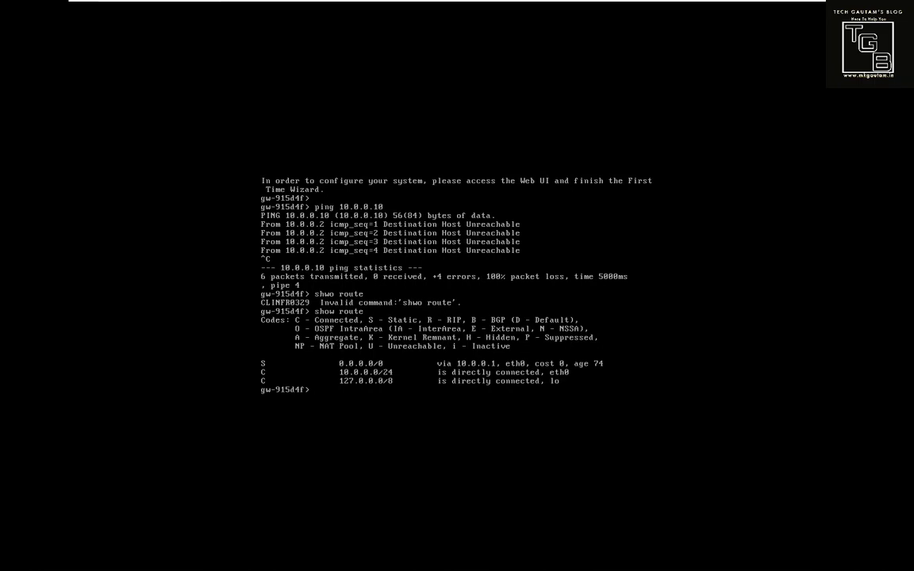
# Step: Rerun the gateway's ping to 10.0.0.10, now getting replies, then switch to PC1
pyautogui.press('Up')
pyautogui.press('Up')
pyautogui.press('Up')
pyautogui.press('Return')
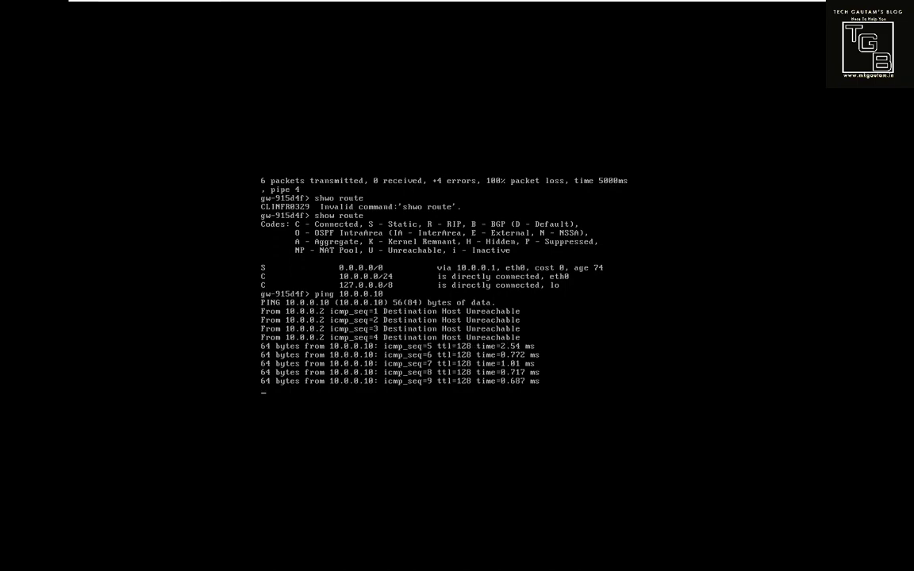
pyautogui.hotkey('ctrl', 'c')
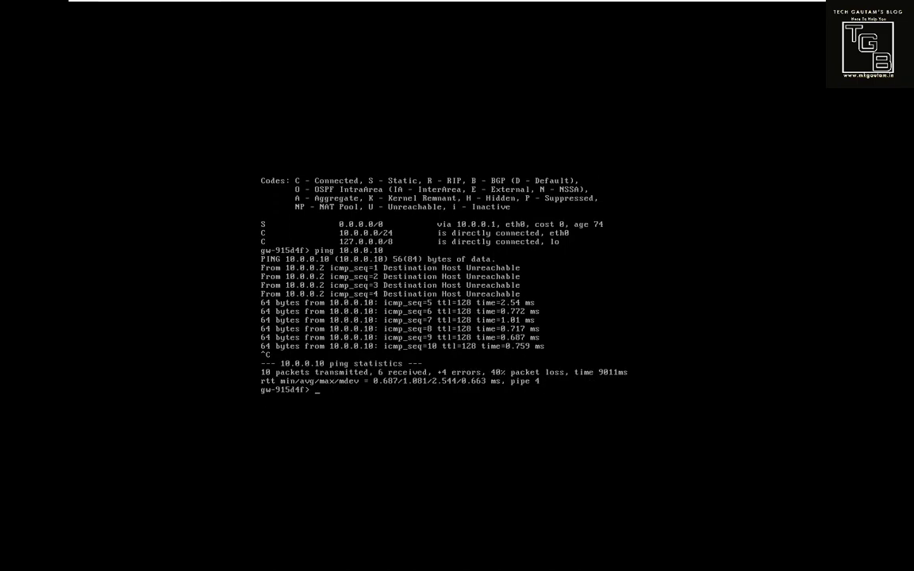
pyautogui.moveTo(444, 1)
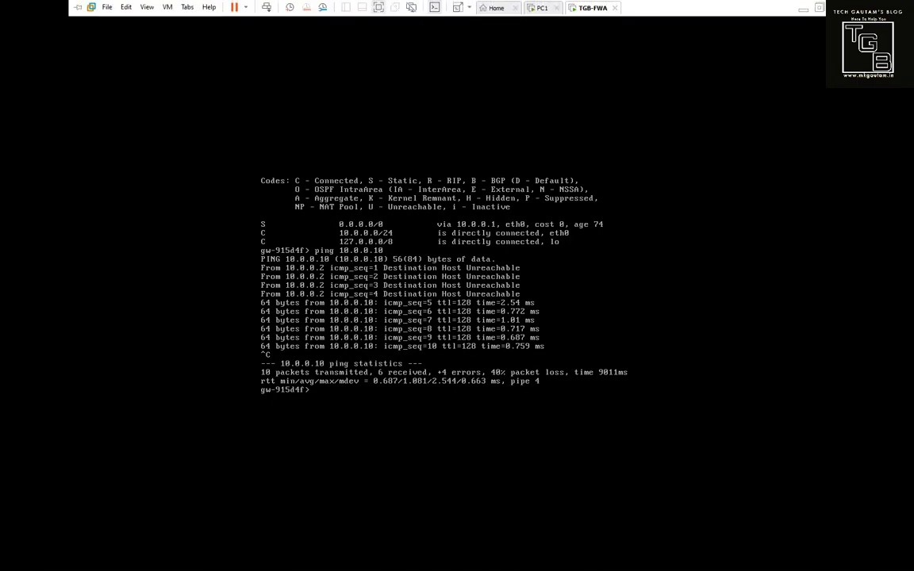
pyautogui.click(540, 7)
# Step: Rerun PC1's ping to 10.0.0.4 and display the gateway's eth0 interface details
pyautogui.press('Up')
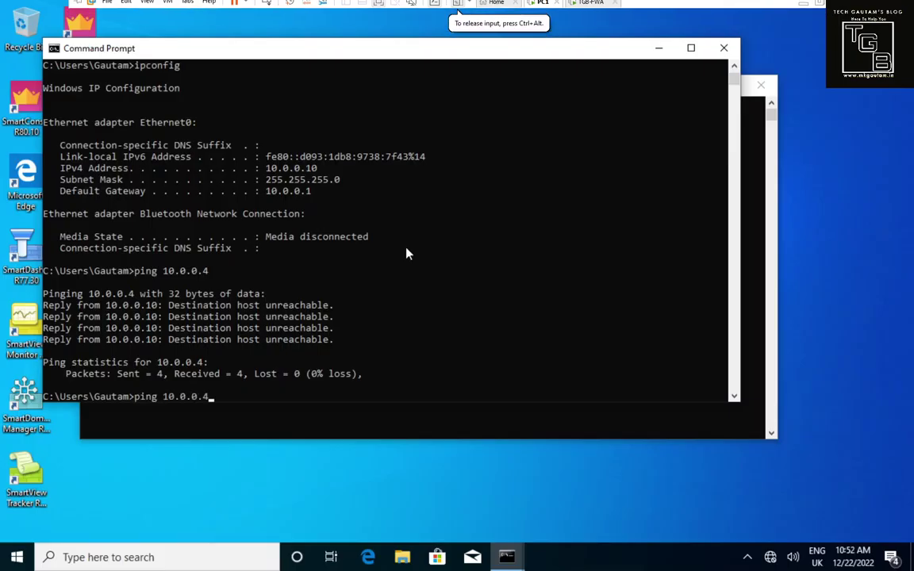
pyautogui.press('Return')
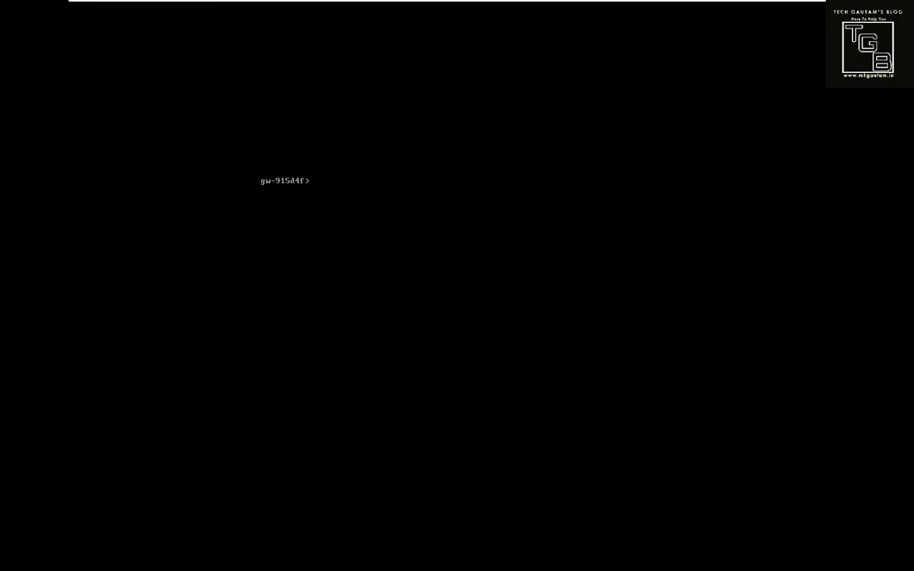
pyautogui.hotkey('alt', 'Tab')
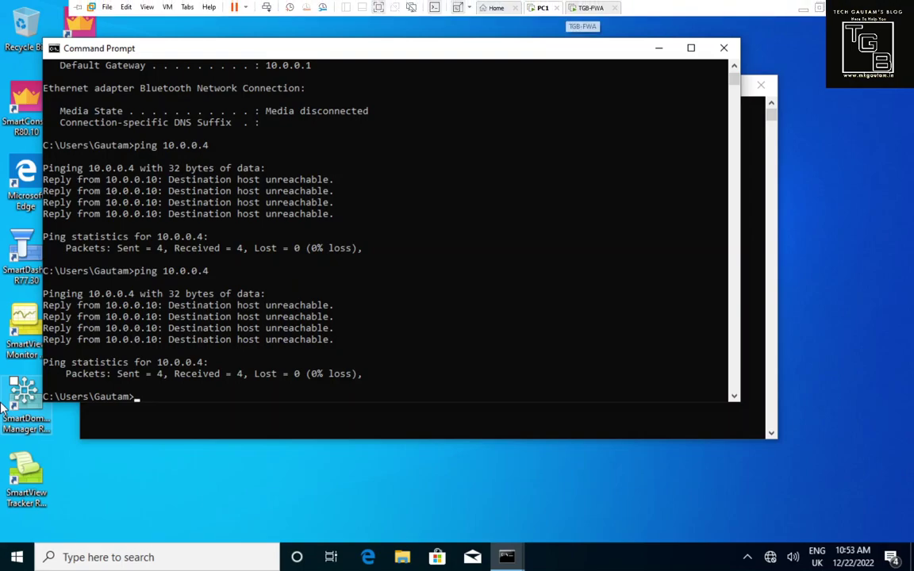
pyautogui.hotkey('alt', 'Tab')
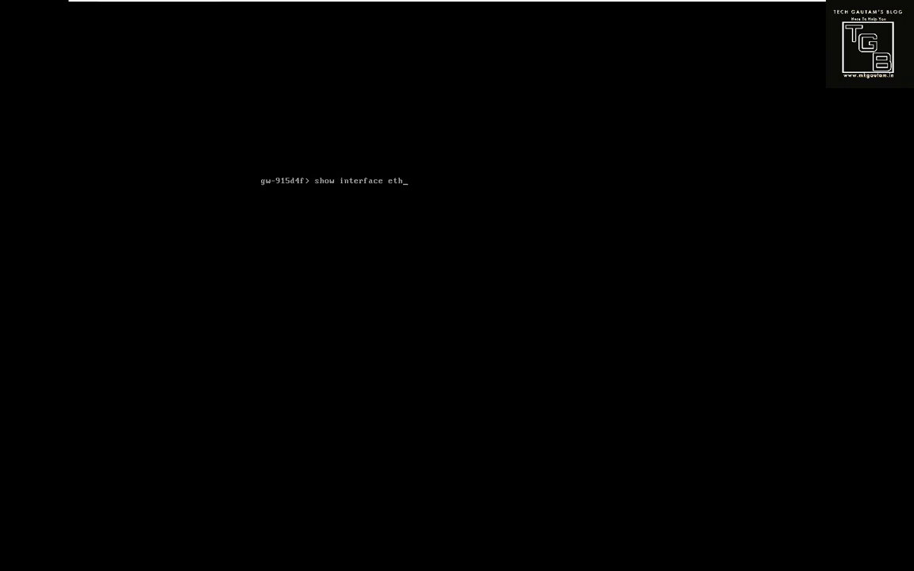
pyautogui.press('Return')
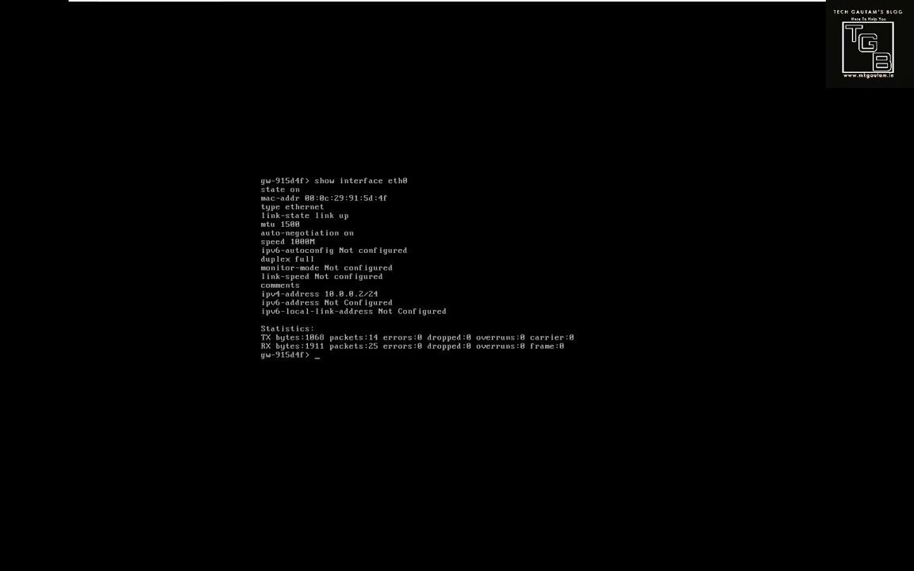
# Step: Ping the gateway at 10.0.0.2 from PC1 successfully and launch Microsoft Edge
pyautogui.click(541, 8)
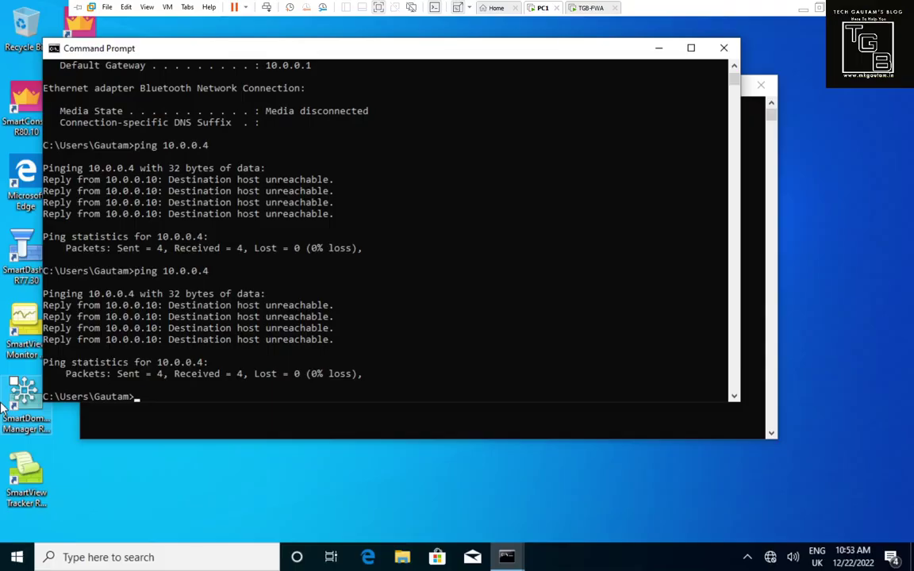
pyautogui.write('ping 10.0.0.2')
pyautogui.press('Return')
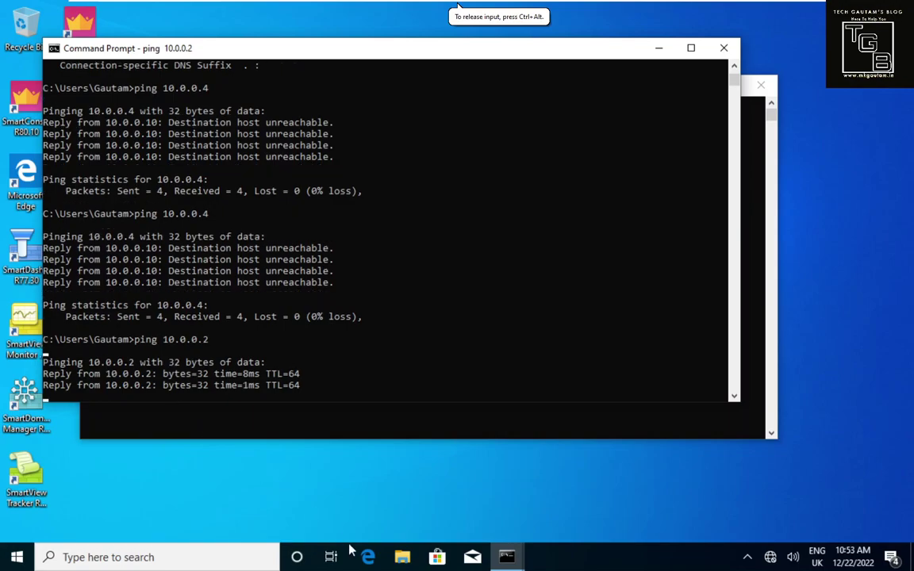
pyautogui.click(369, 558)
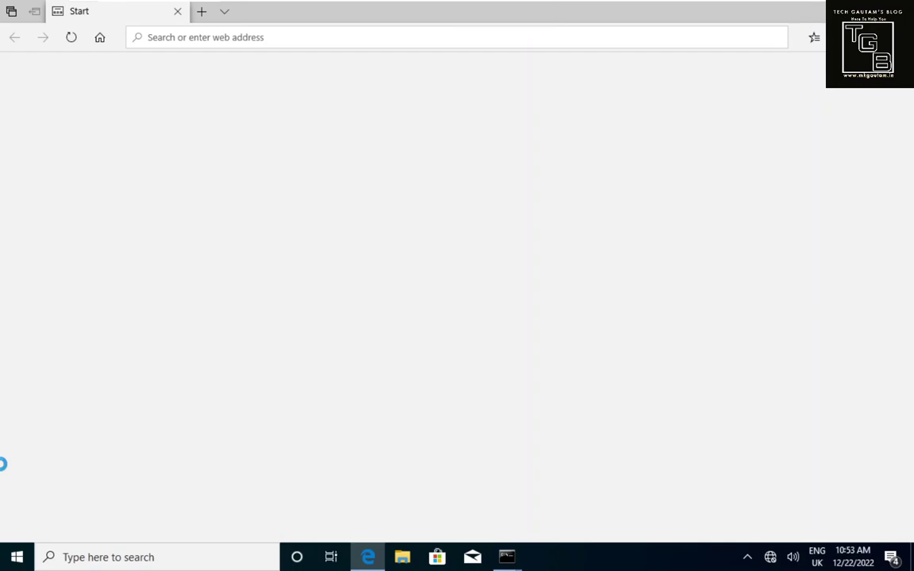
pyautogui.click(267, 38)
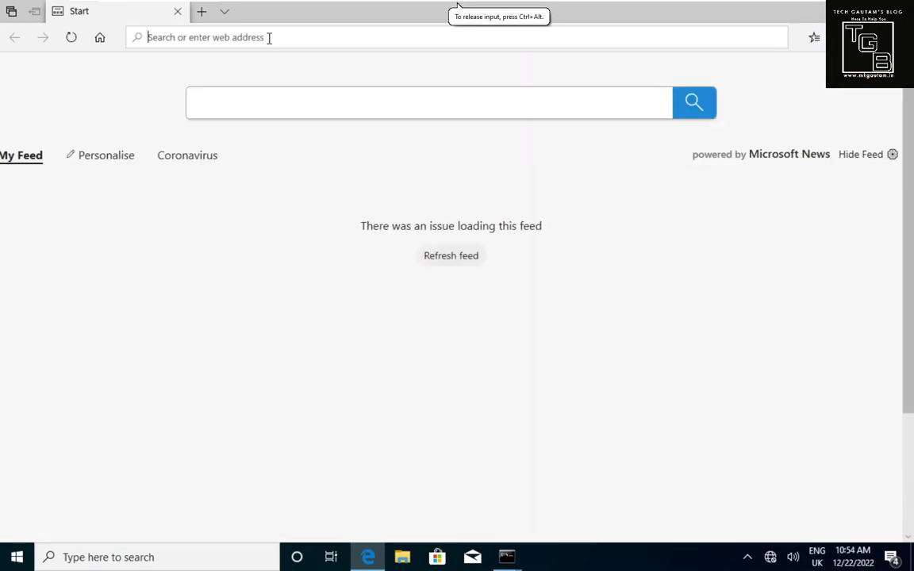
pyautogui.write('https')
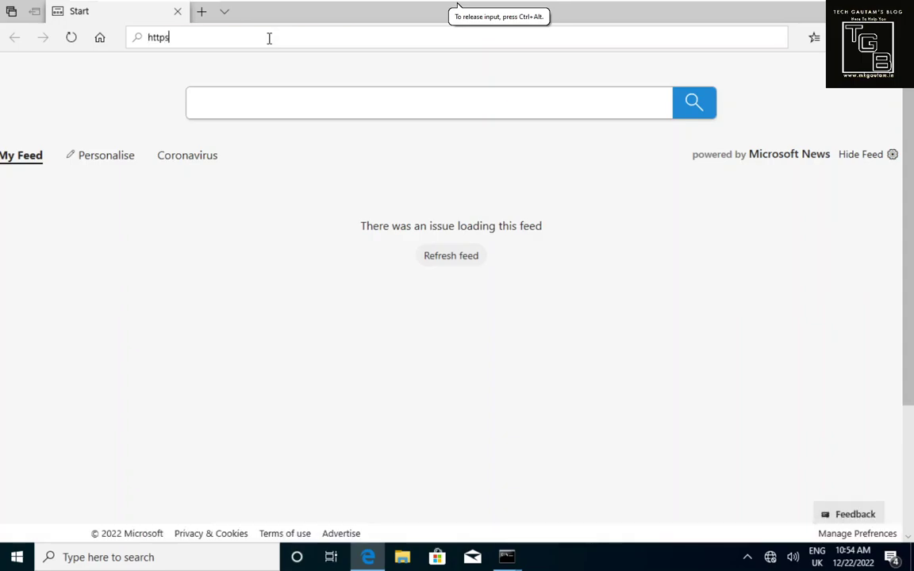
pyautogui.write('://10.0.0')
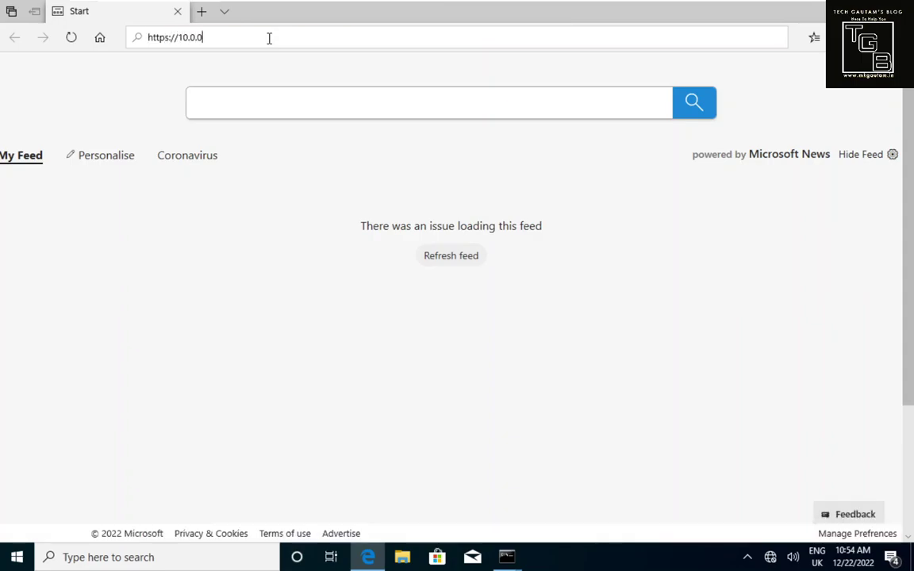
pyautogui.write('.2')
pyautogui.press('Return')
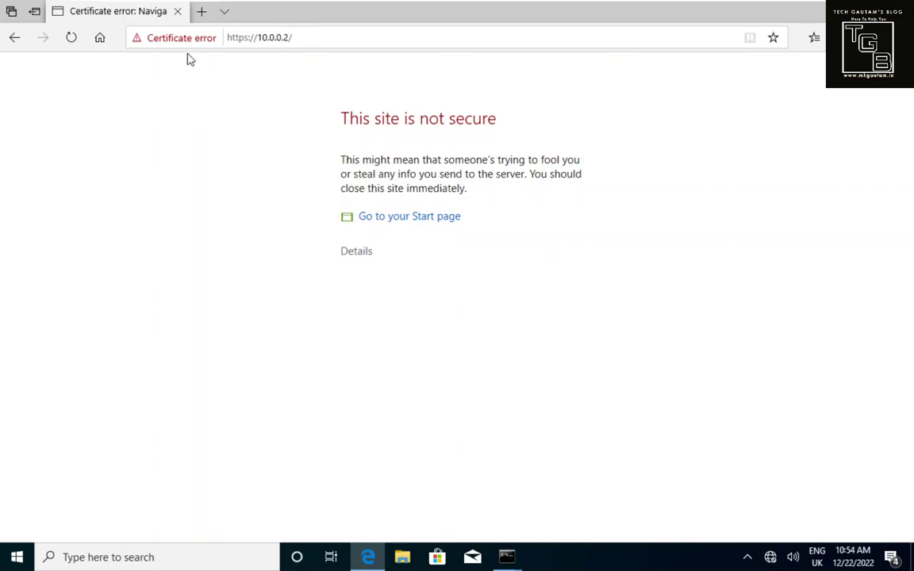
pyautogui.click(354, 255)
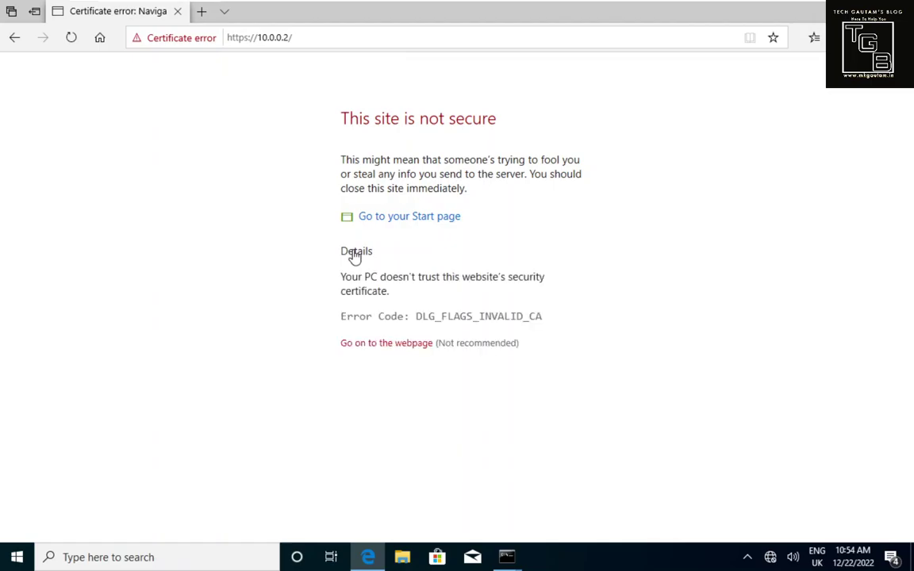
pyautogui.click(377, 346)
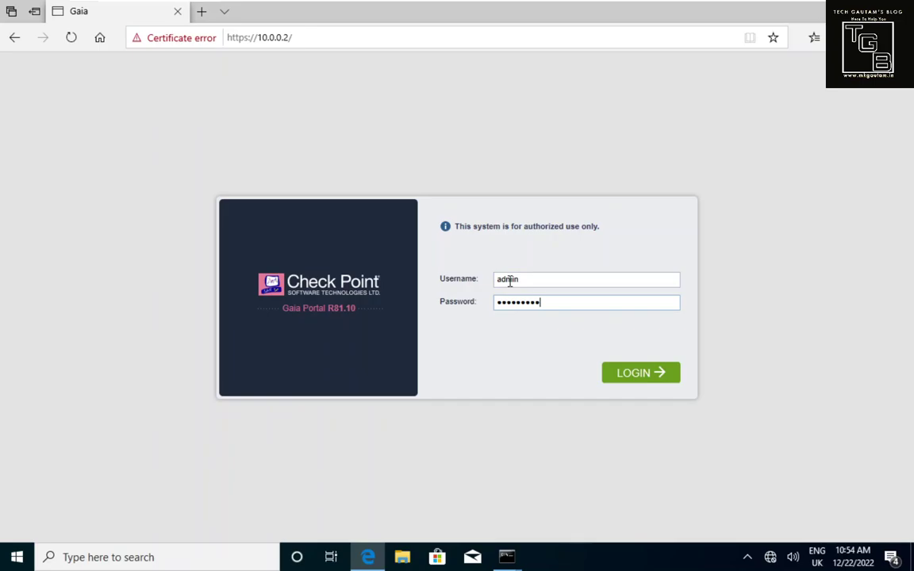
pyautogui.press('Return')
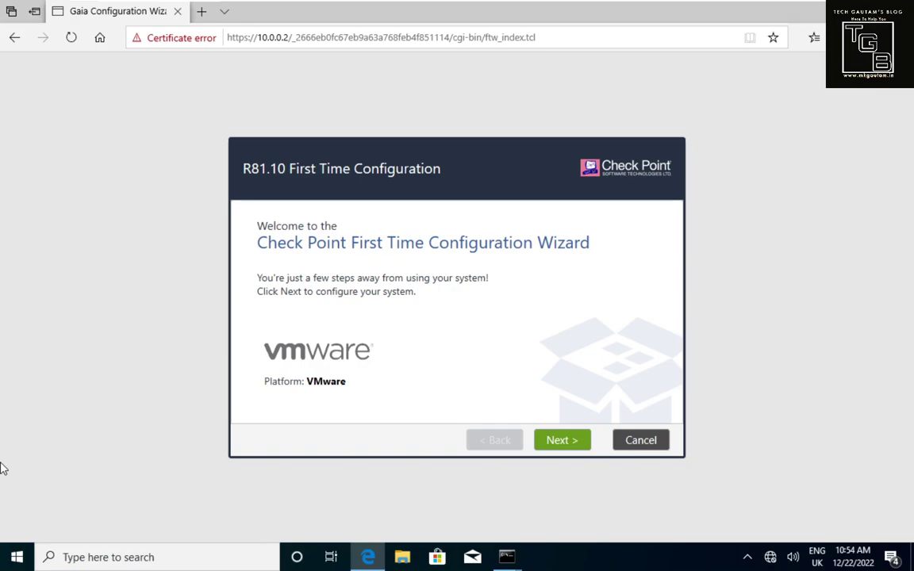
# Step: Start the wizard, keep eth0 management settings, skip Internet setup, and name the host TGB-FWA
pyautogui.click(0, 469)
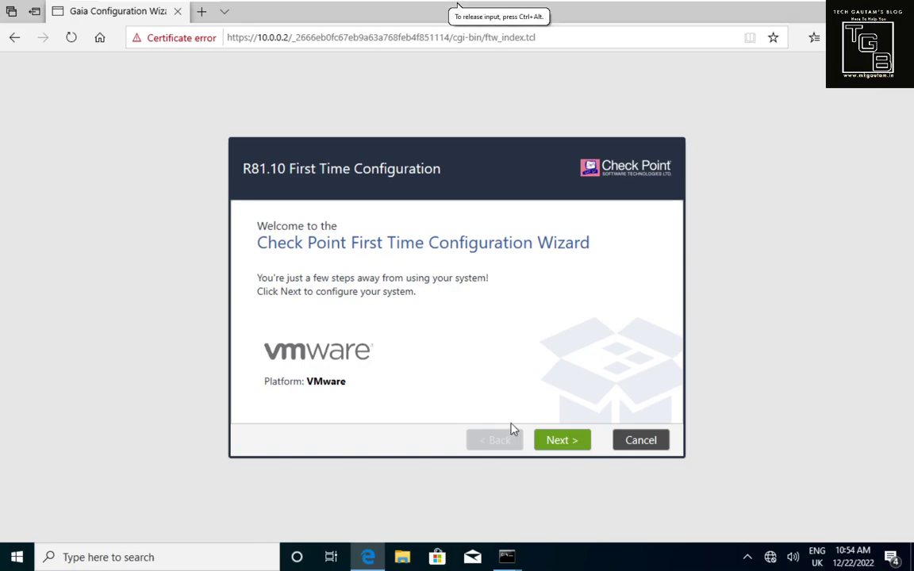
pyautogui.click(553, 441)
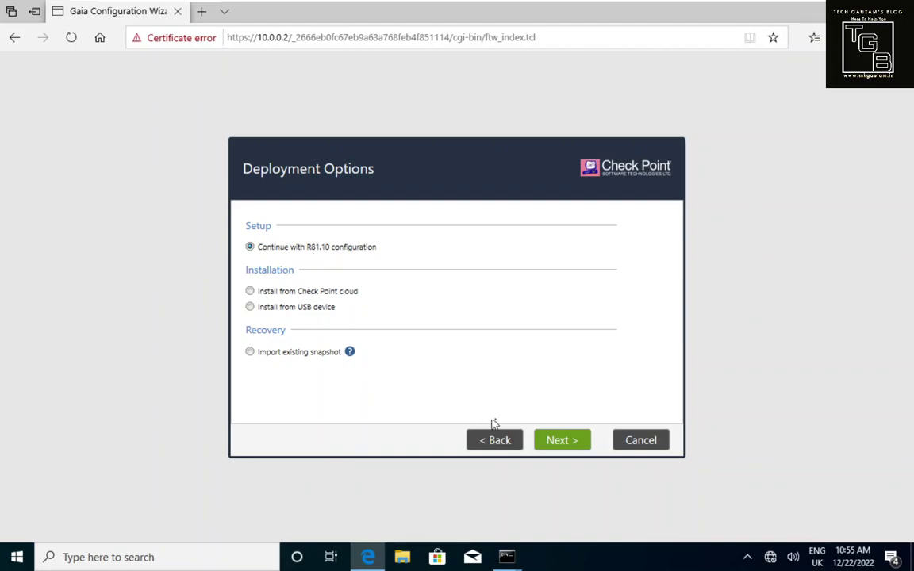
pyautogui.click(548, 445)
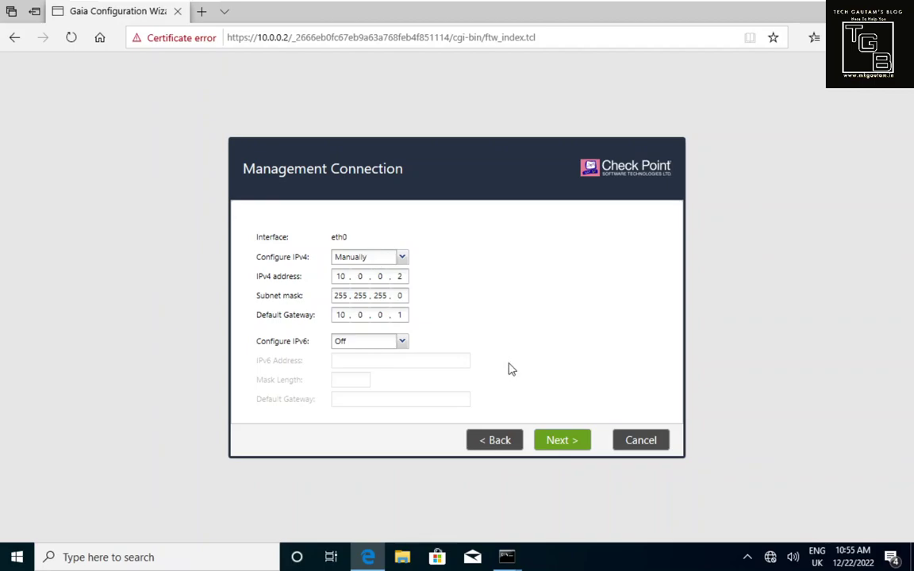
pyautogui.click(563, 445)
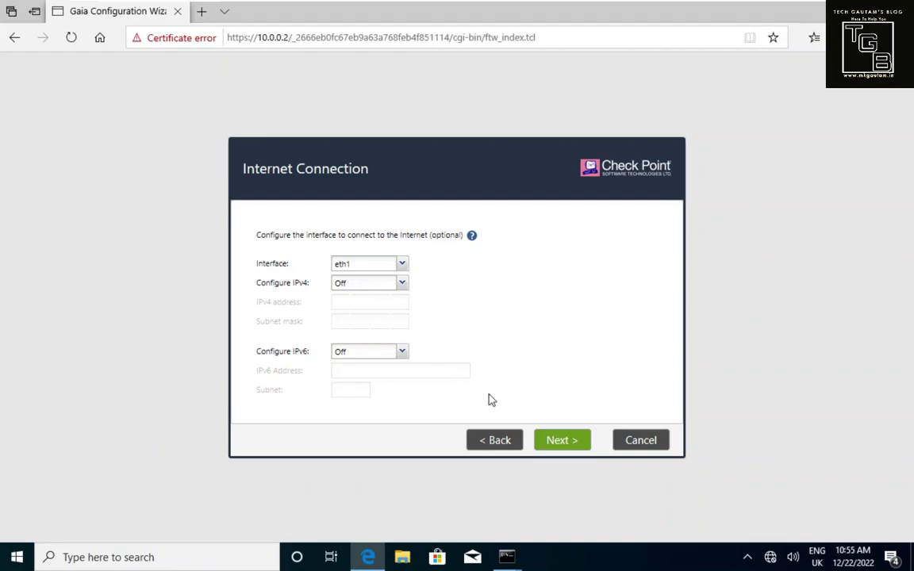
pyautogui.click(562, 441)
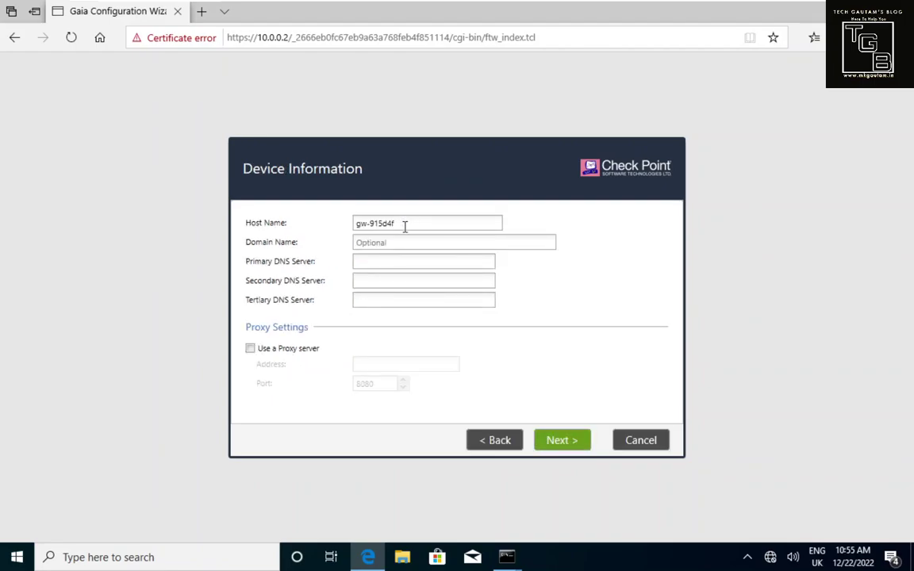
pyautogui.moveTo(395, 223); pyautogui.dragTo(347, 226)
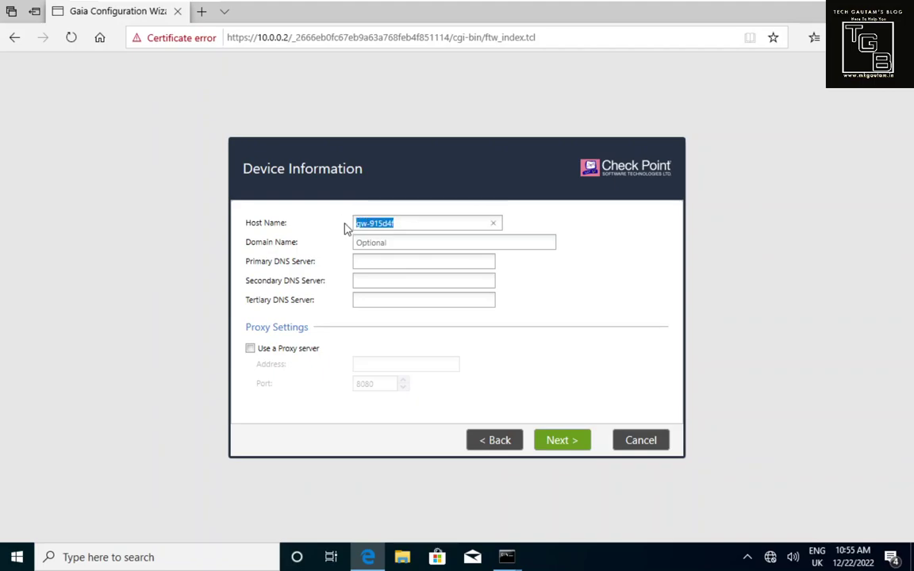
pyautogui.write('TgB-FWA')
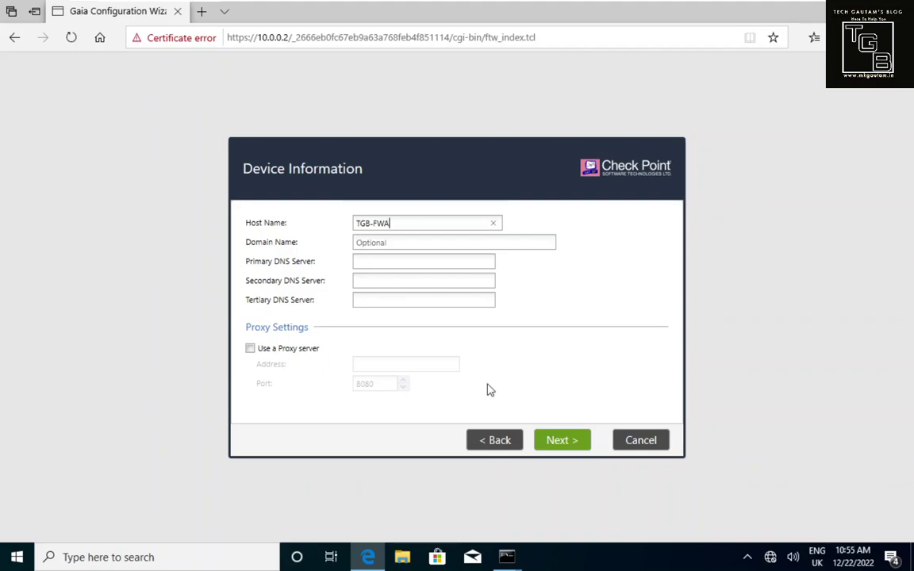
pyautogui.click(555, 441)
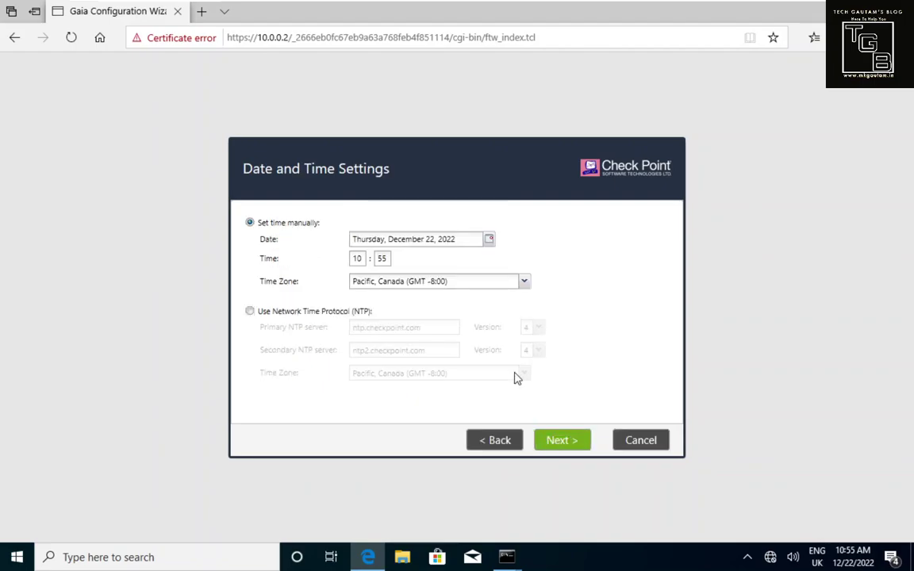
# Step: Set the time zone to London, Europe (GMT) and accept the date and time settings
pyautogui.click(491, 281)
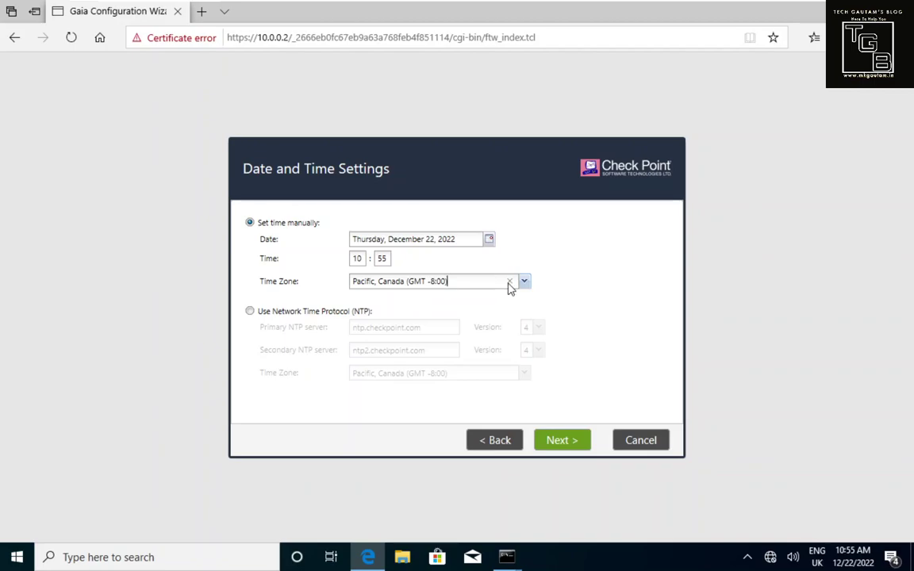
pyautogui.click(524, 287)
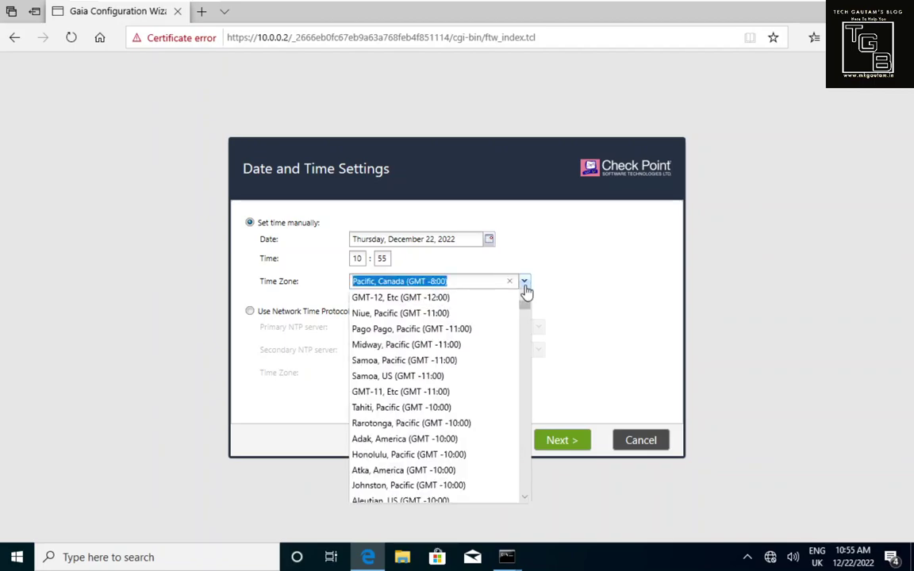
pyautogui.write('London, Europe (GMT')
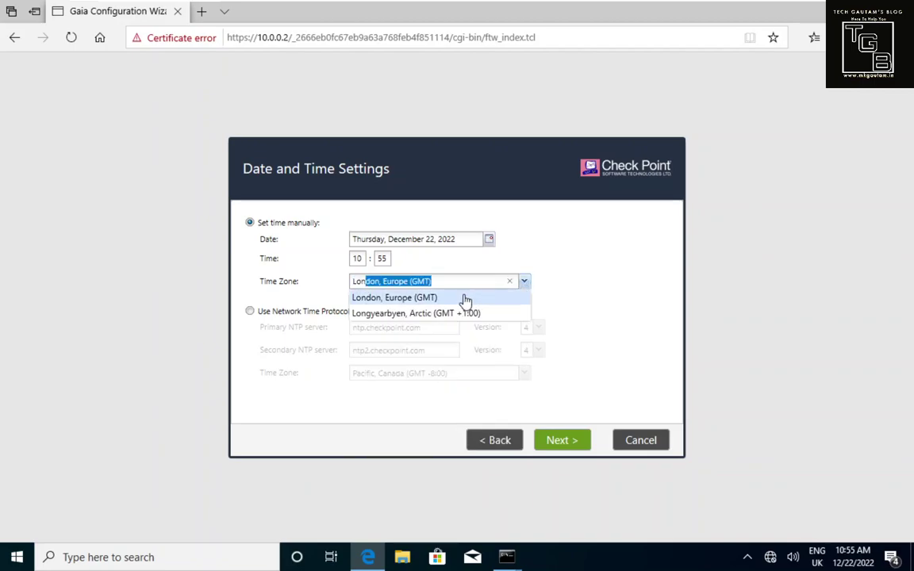
pyautogui.click(466, 299)
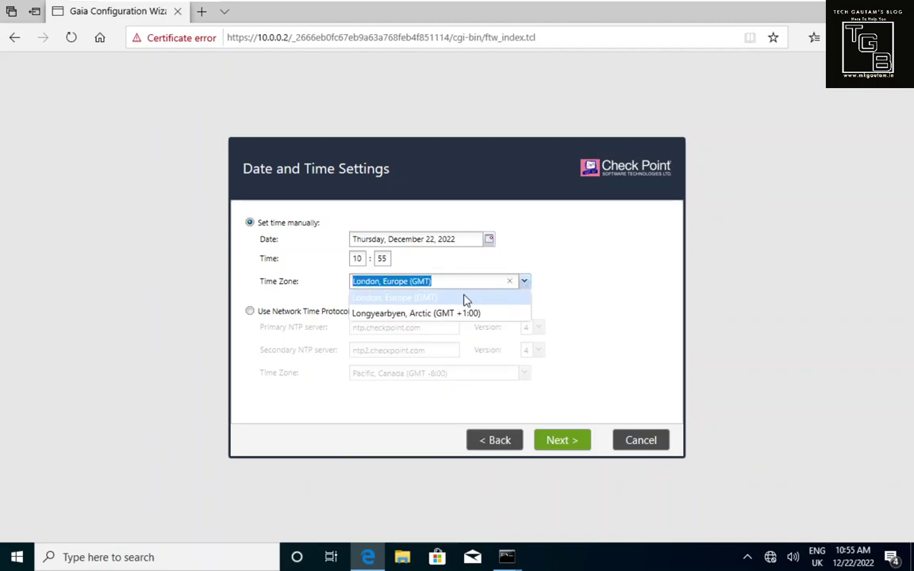
pyautogui.click(561, 442)
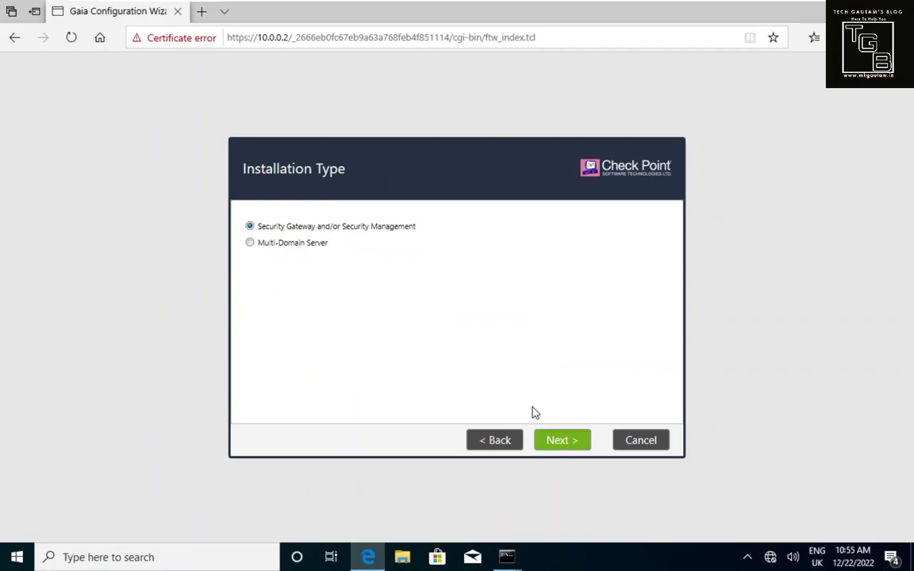
# Step: Install only the Security Gateway, without Security Management, and answer No to DAIP
pyautogui.click(563, 439)
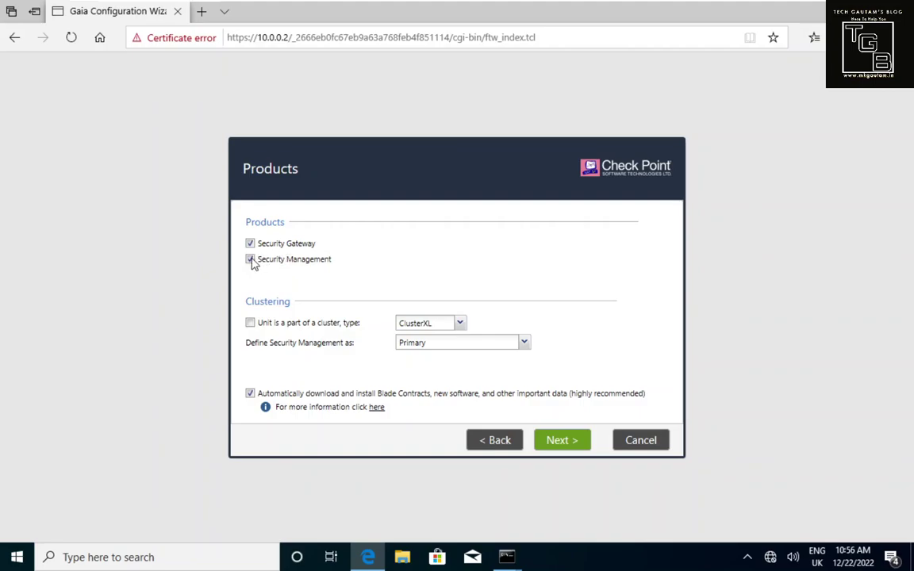
pyautogui.click(251, 260)
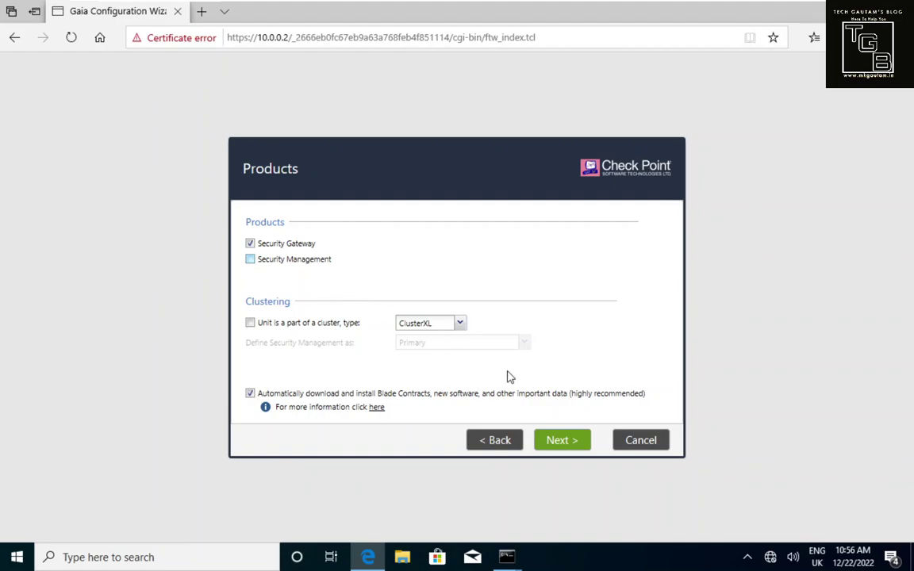
pyautogui.click(560, 449)
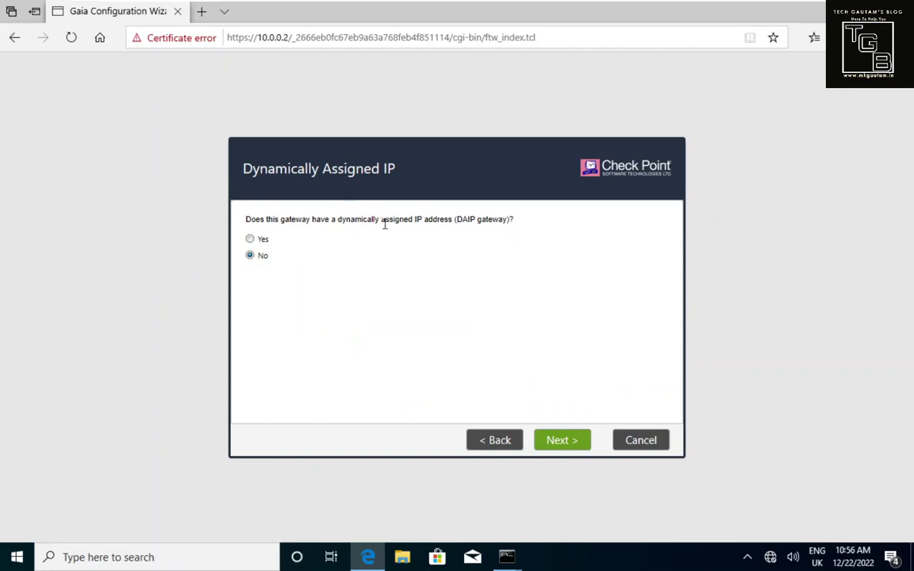
pyautogui.moveTo(381, 221); pyautogui.dragTo(509, 228)
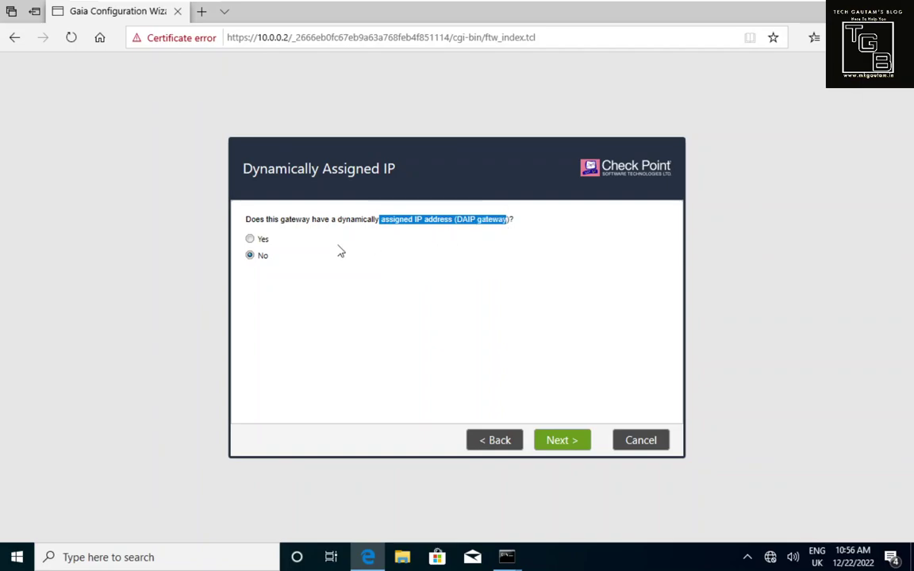
pyautogui.click(562, 440)
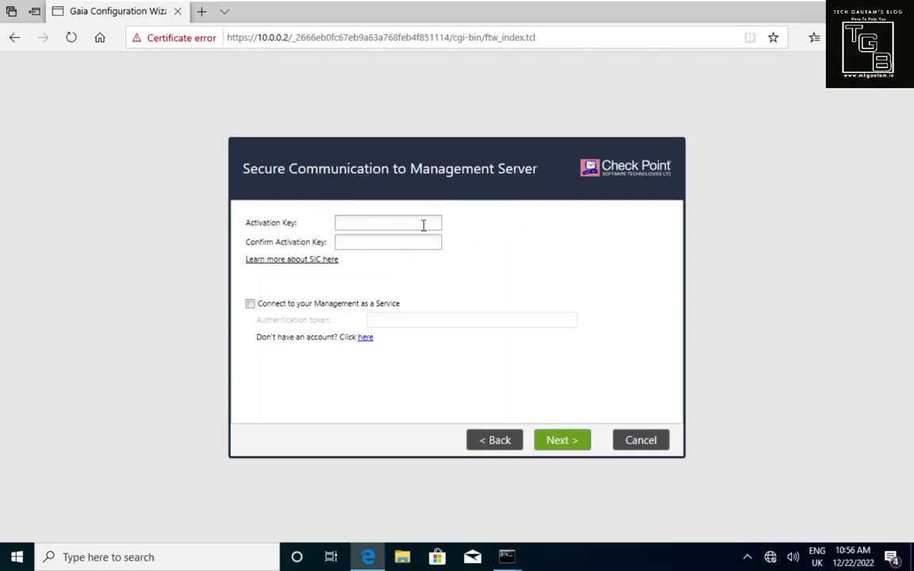
# Step: Enter and confirm the SIC activation key, then continue to the Summary page
pyautogui.write('v')
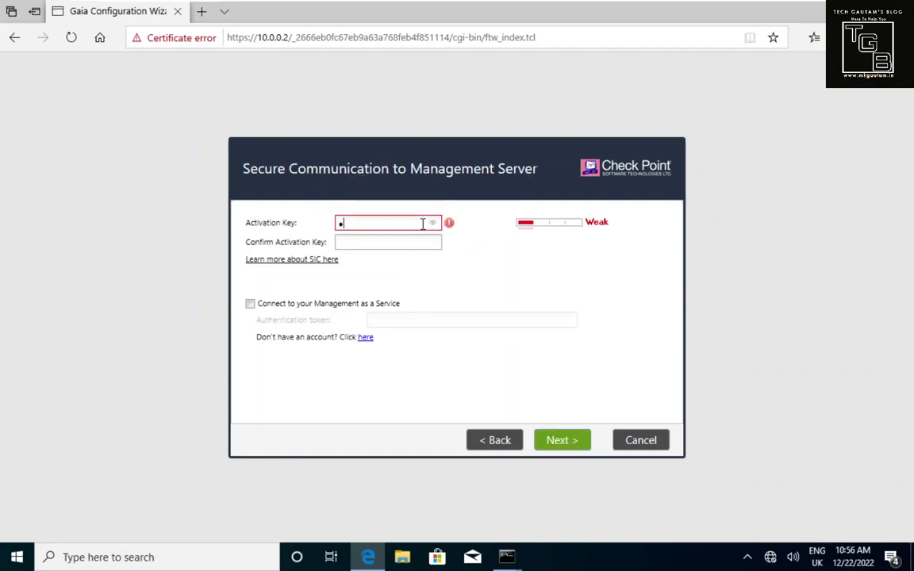
pyautogui.write('pn12')
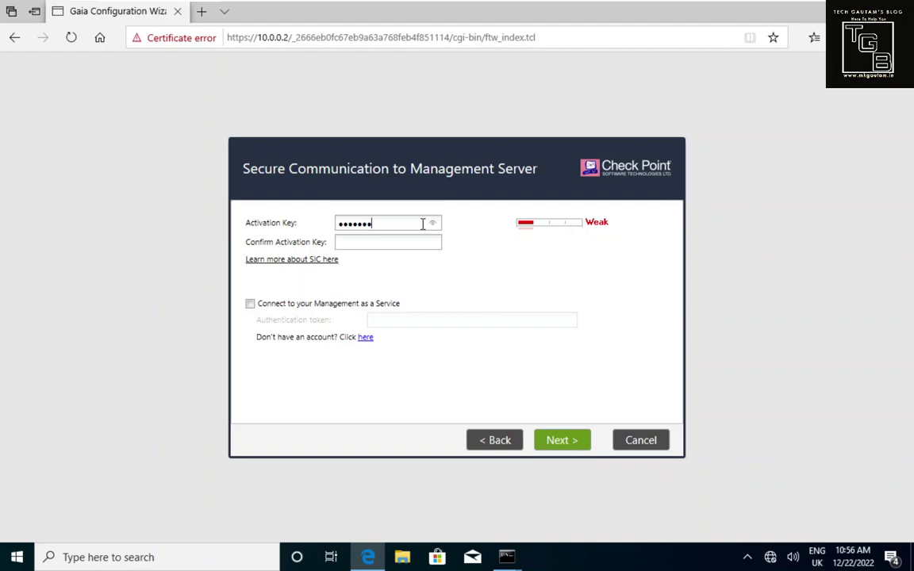
pyautogui.click(421, 242)
pyautogui.write('vpn1')
pyautogui.click(567, 441)
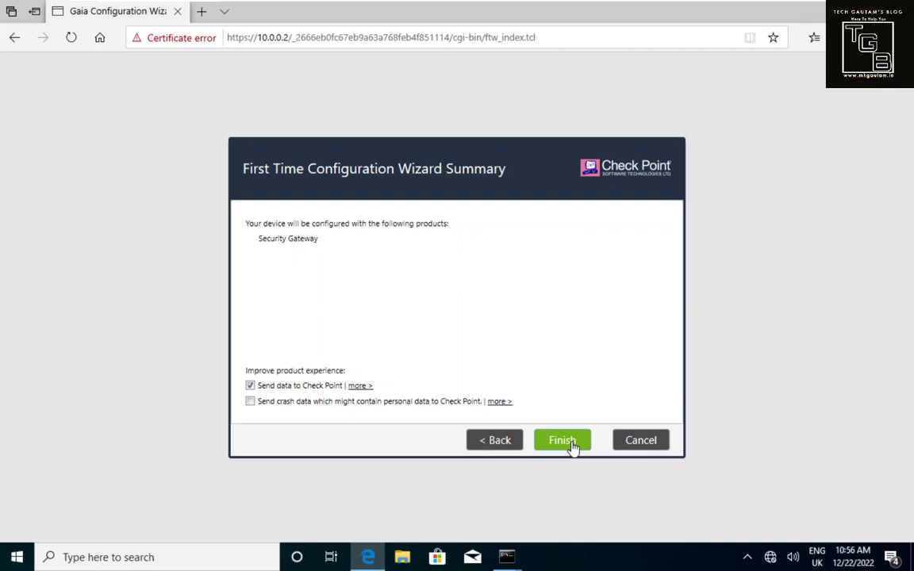
# Step: Apply the first-time configuration, agree to the reboot, and check the gateway console while it restarts
pyautogui.click(569, 441)
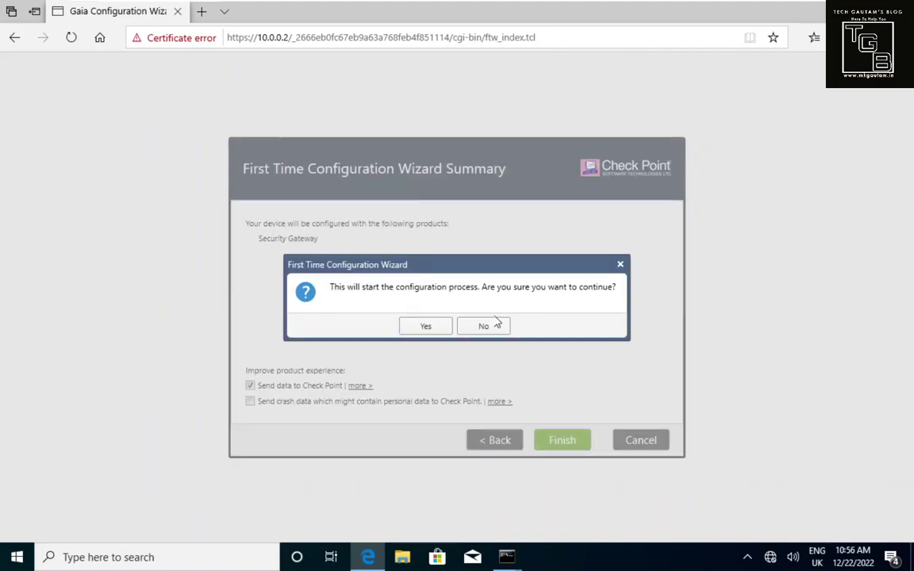
pyautogui.click(415, 327)
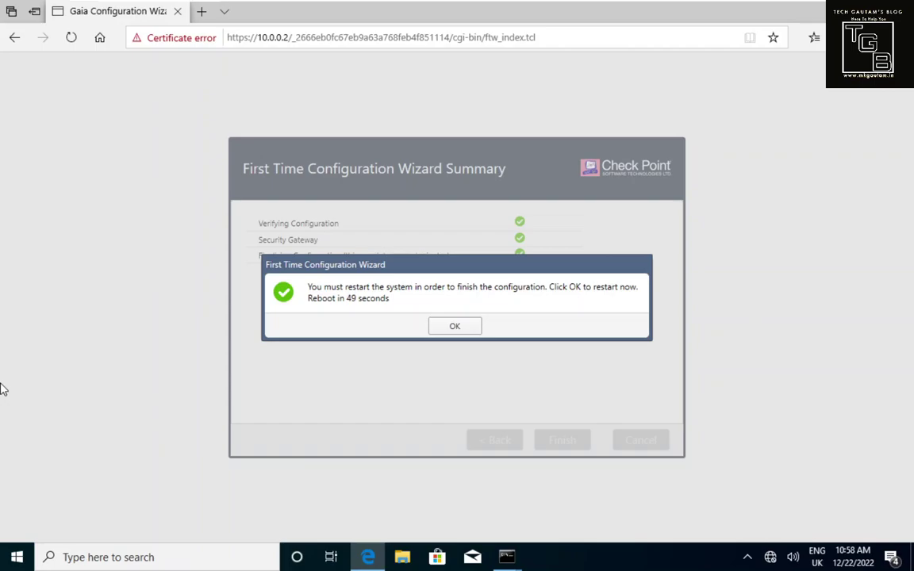
pyautogui.click(446, 329)
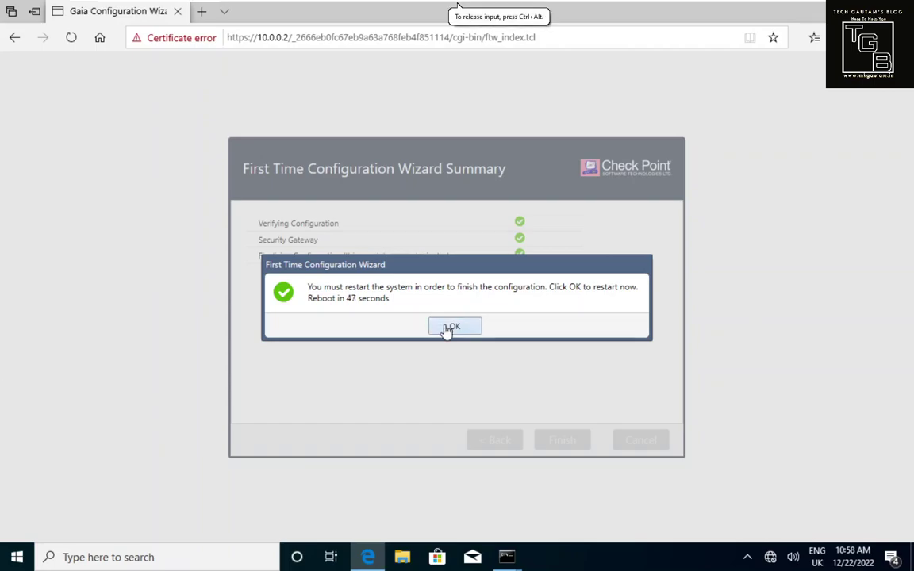
pyautogui.click(446, 328)
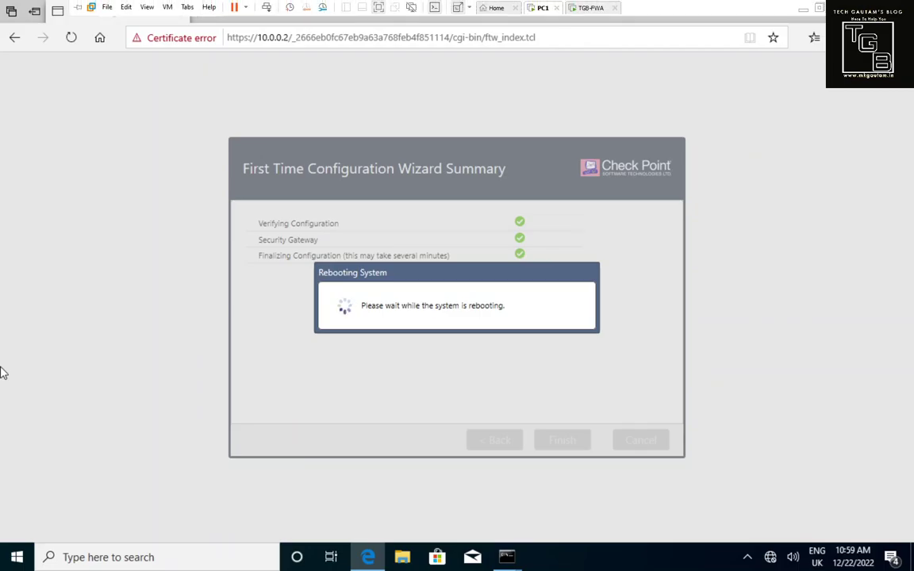
pyautogui.hotkey('ctrl', 'Tab')
pyautogui.hotkey('ctrl', 'Tab')
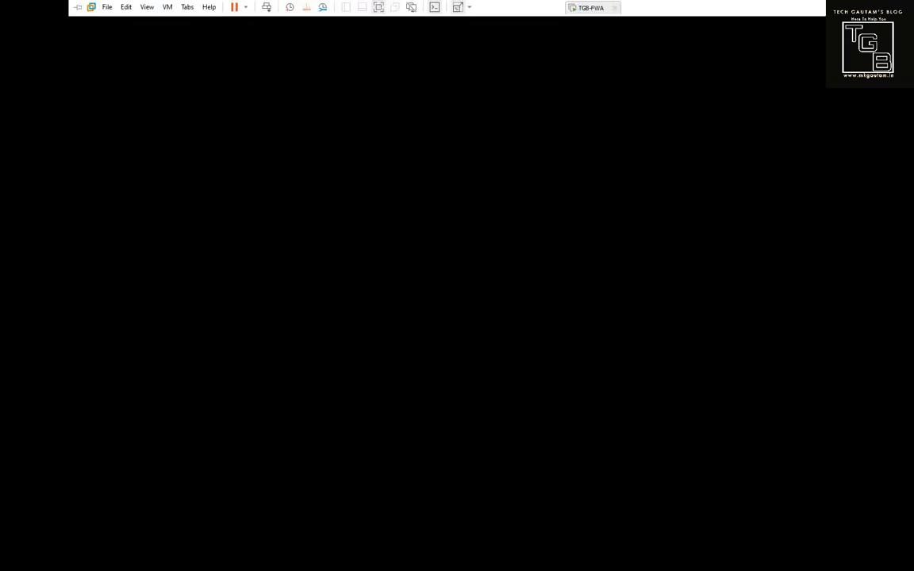
pyautogui.hotkey('ctrl', 'shift', 'Tab')
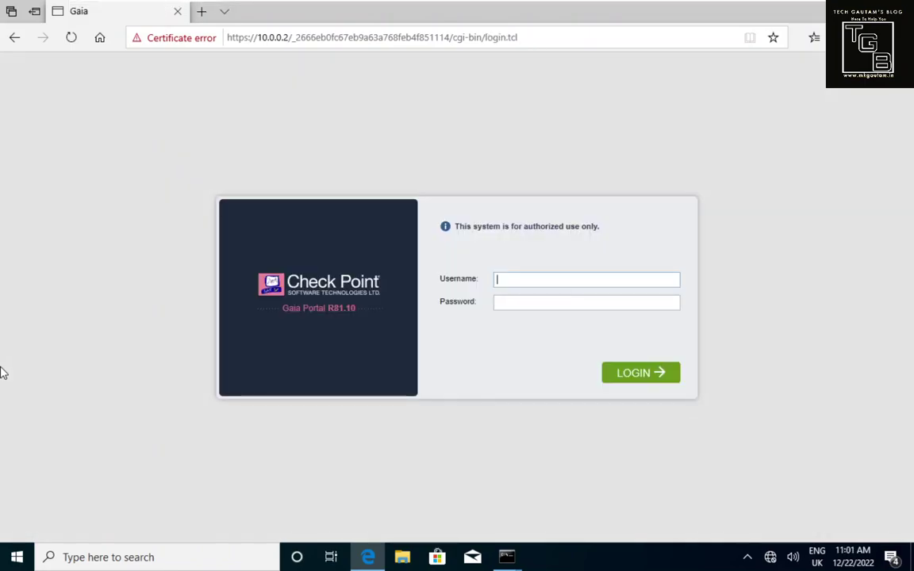
# Step: Log in to the Gaia Portal as admin with the account password
pyautogui.click(518, 280)
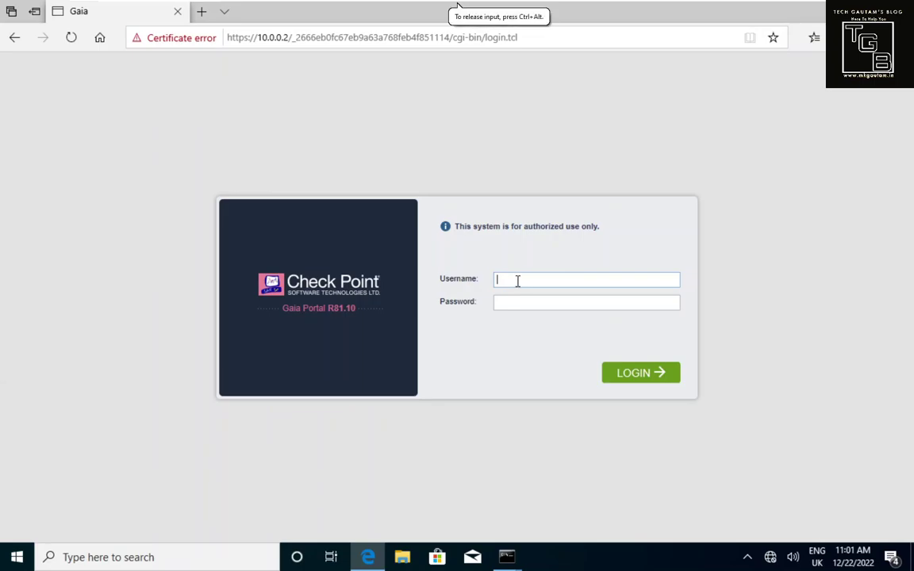
pyautogui.write('admin')
pyautogui.press('Tab')
pyautogui.write('********')
pyautogui.press('Return')
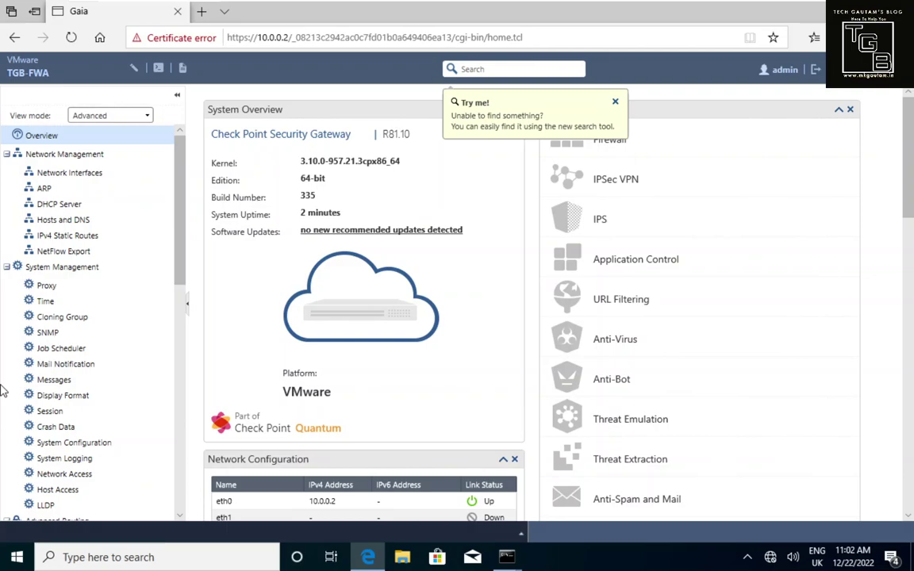
# Step: Dismiss the search tip, review the Network Interfaces page, then switch SmartConsole to Security Policies
pyautogui.click(614, 103)
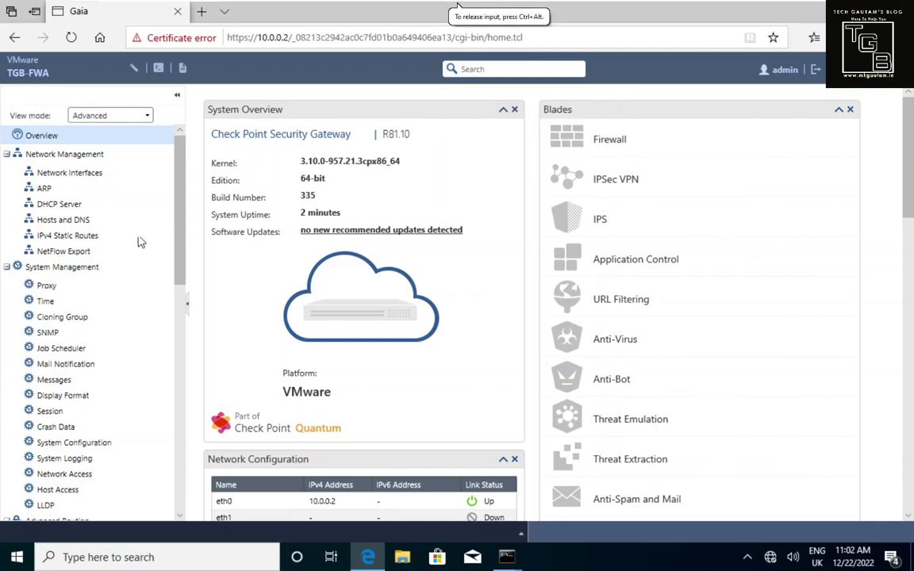
pyautogui.click(71, 176)
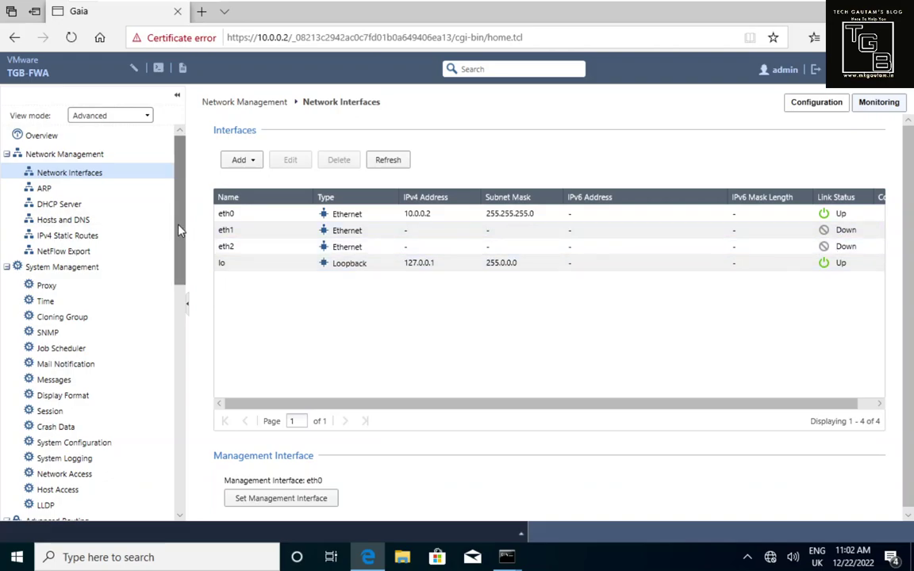
pyautogui.moveTo(179, 230); pyautogui.dragTo(191, 201)
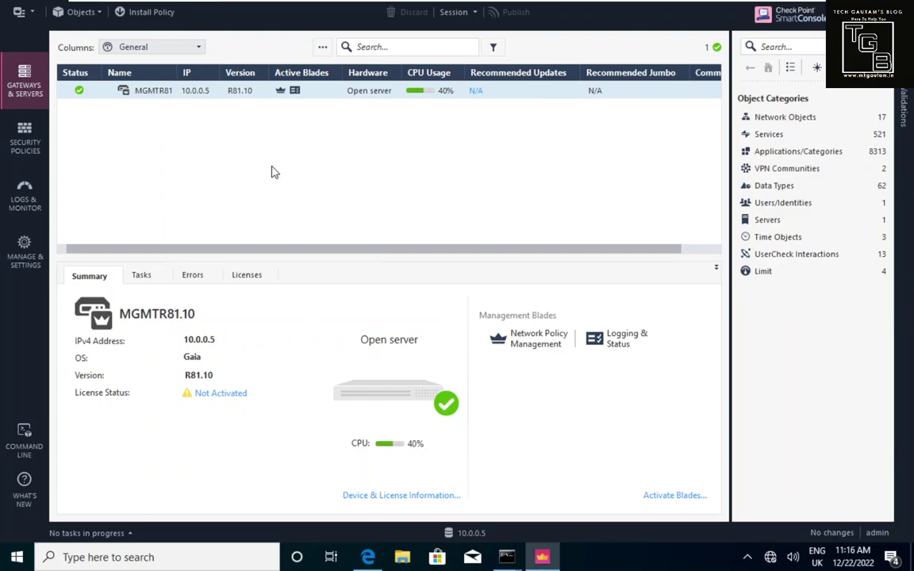
pyautogui.click(33, 128)
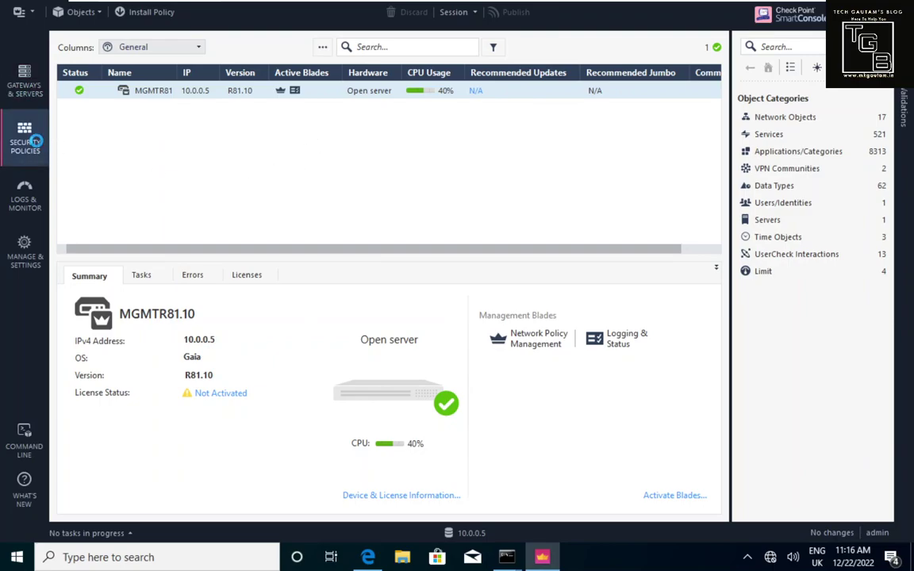